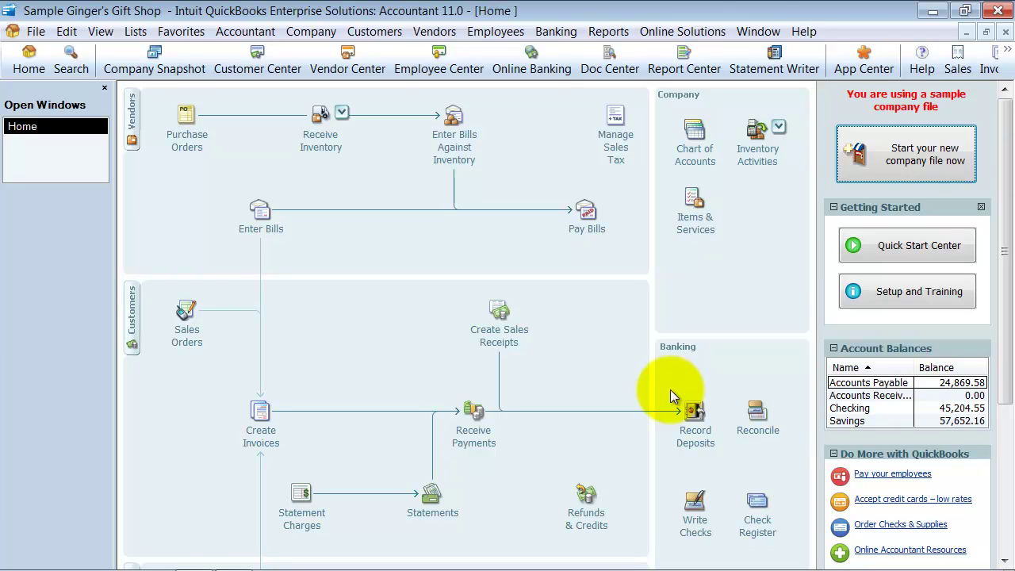
- Open the Item List and widen the Name column to show full item names
click(135, 31)
click(151, 71)
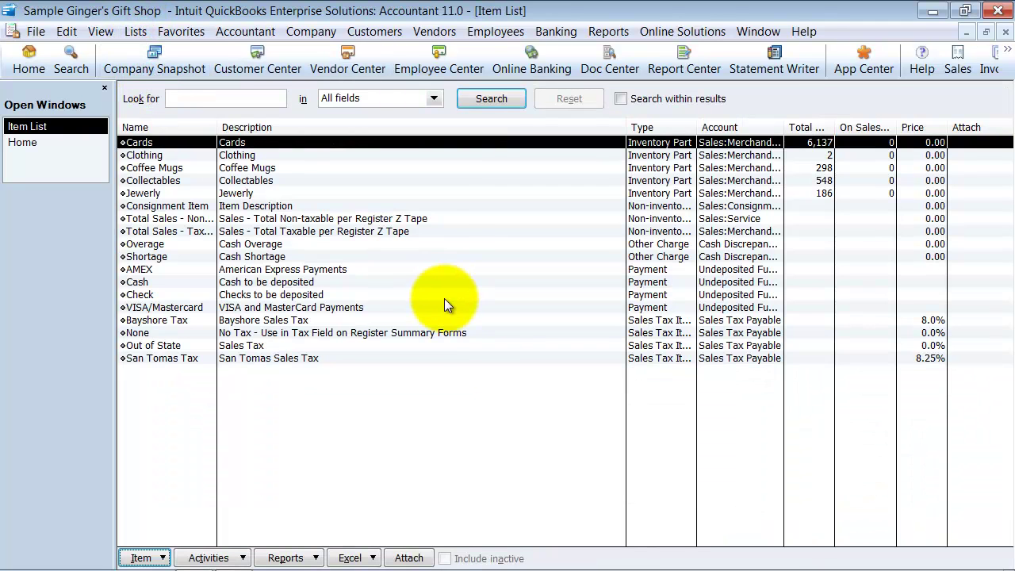
drag(217, 127, 242, 149)
click(147, 221)
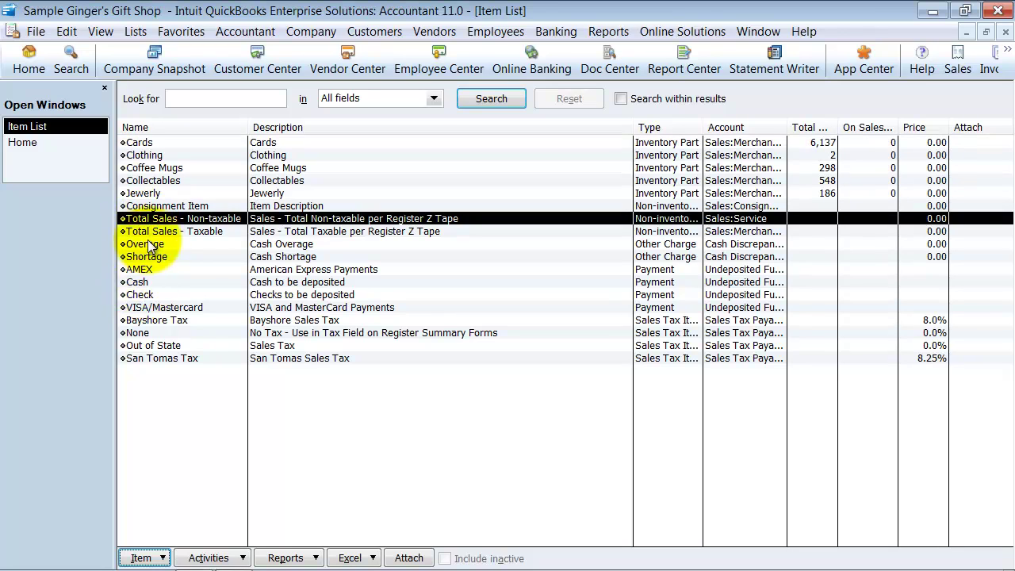
drag(248, 127, 292, 127)
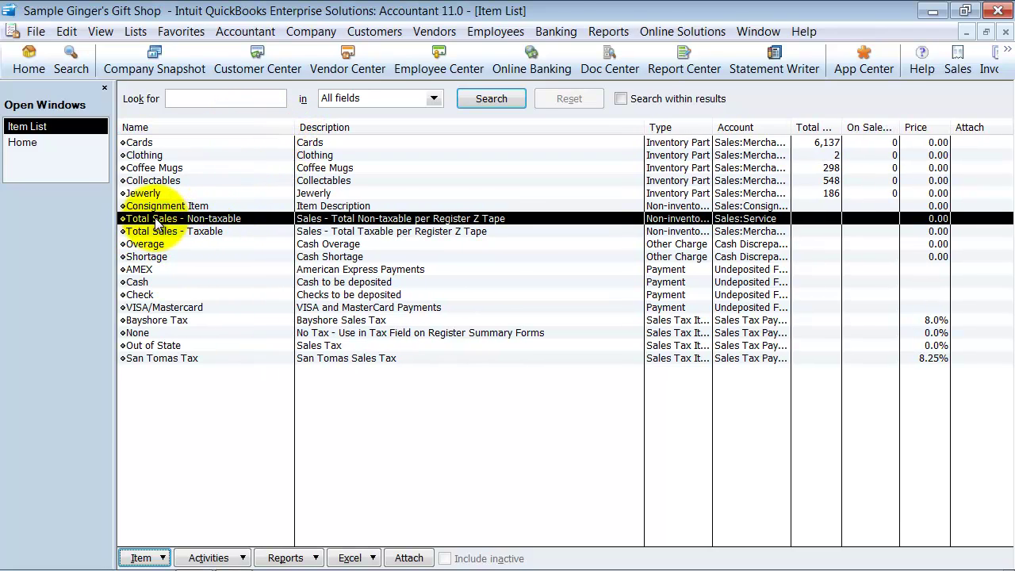
- Edit Total Sales - Non-taxable and confirm its income account is Sales:Service, leaving it unchanged
right_click(215, 219)
click(240, 236)
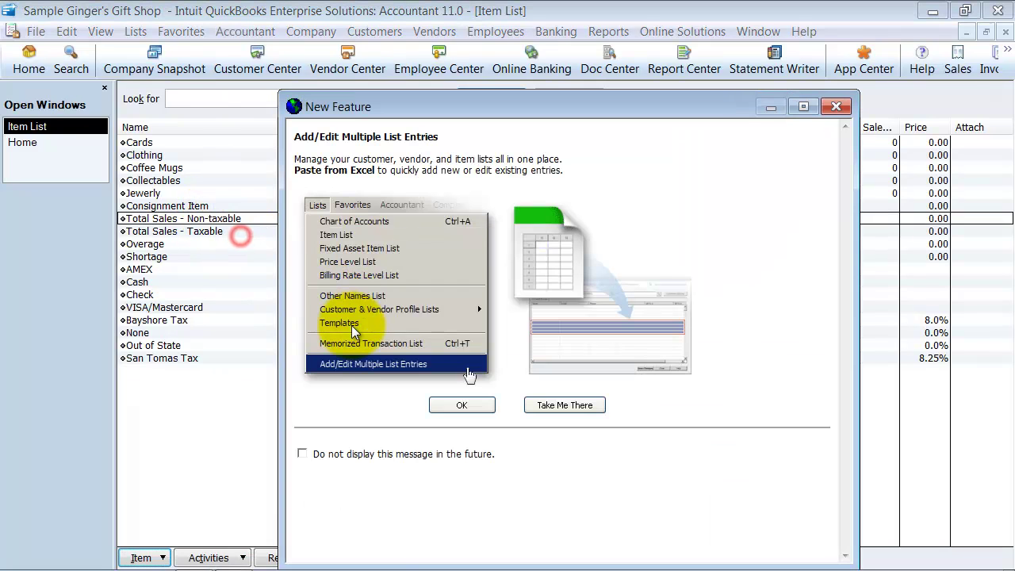
click(302, 455)
click(302, 454)
click(446, 406)
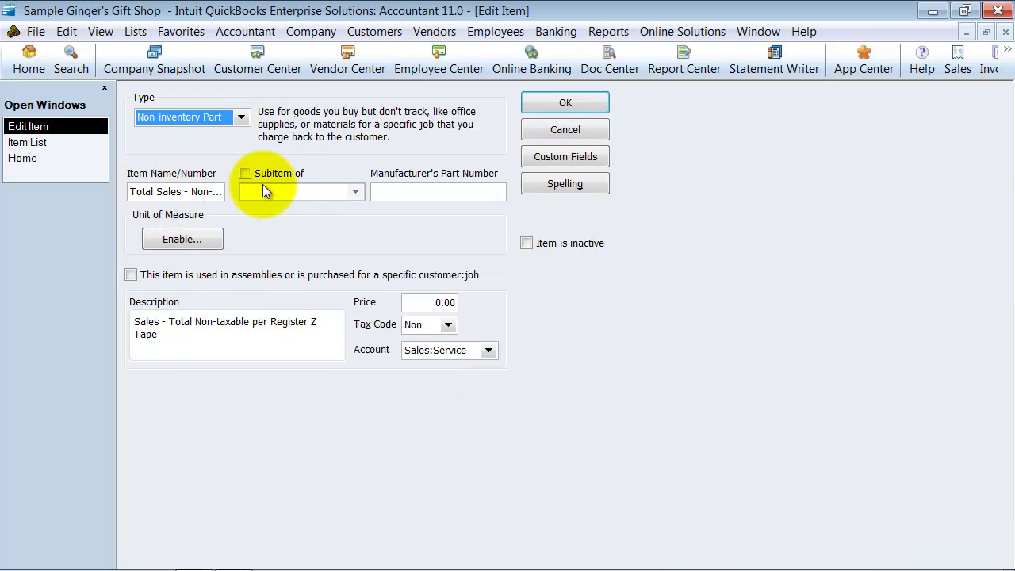
drag(131, 192, 281, 190)
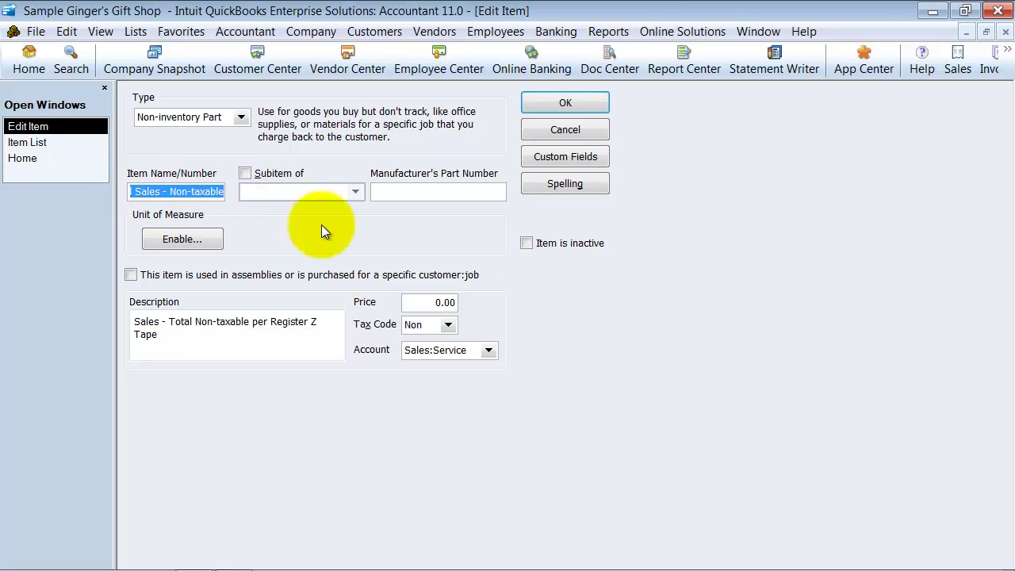
click(420, 324)
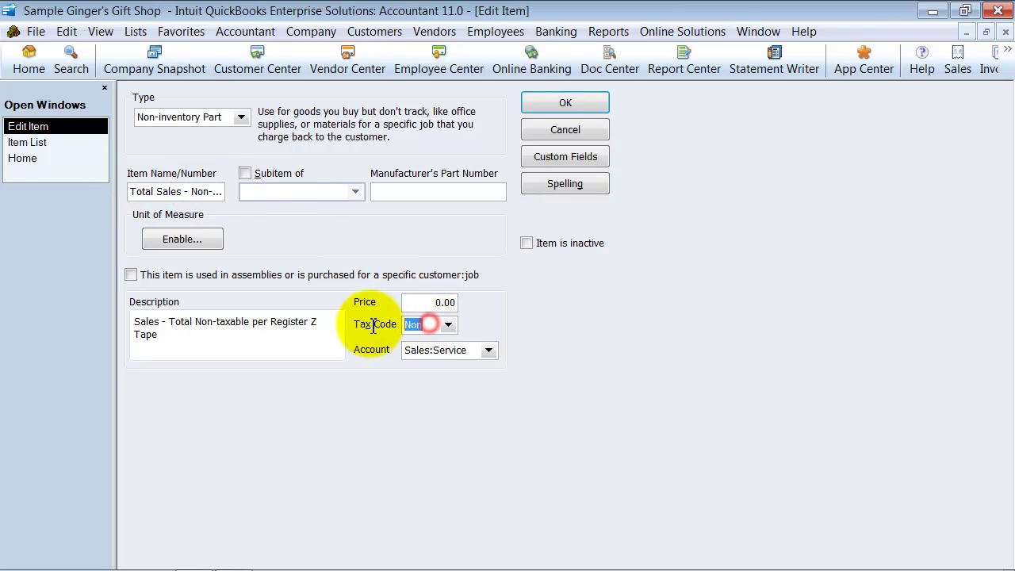
click(467, 351)
click(490, 350)
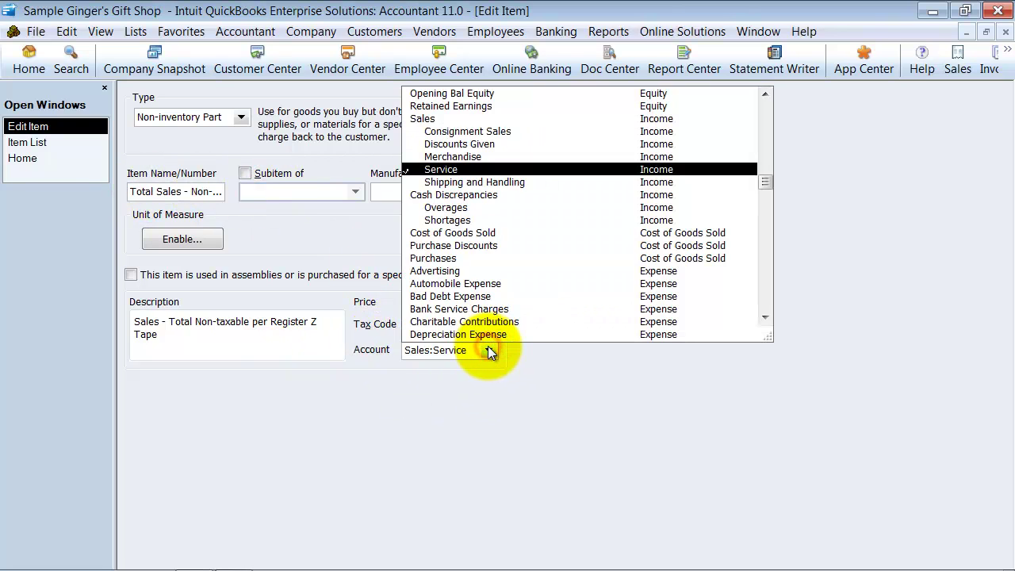
click(488, 347)
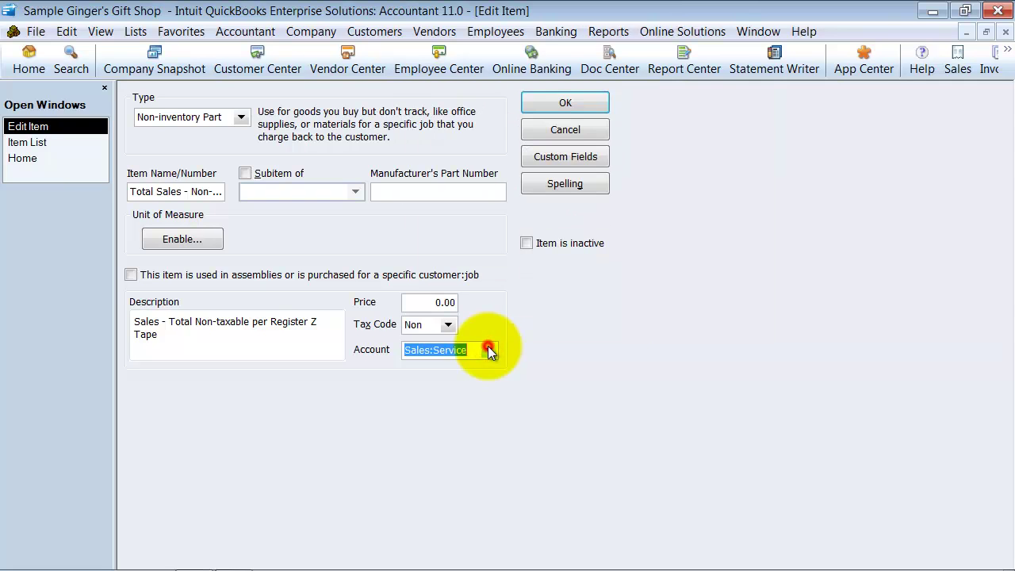
click(584, 105)
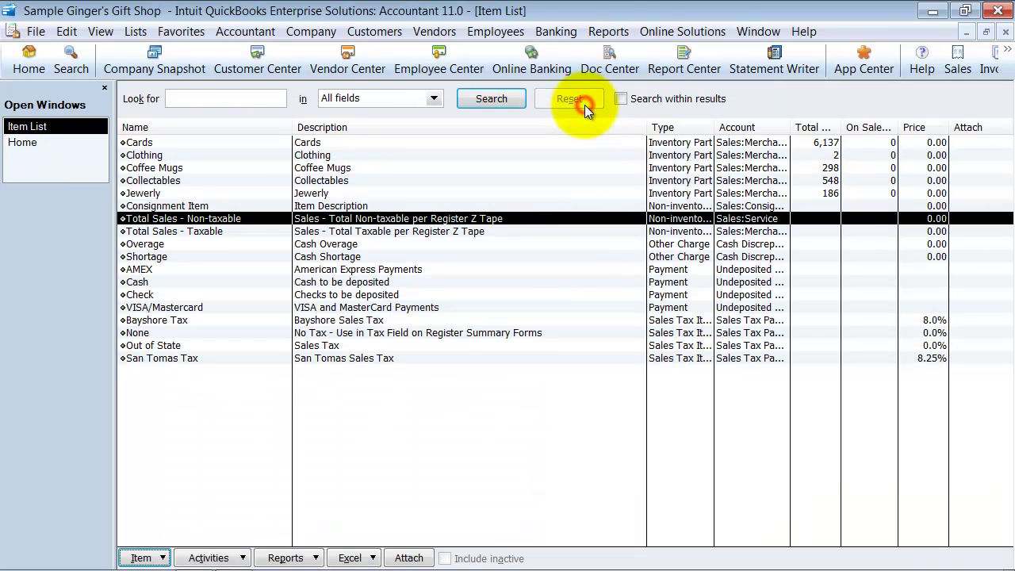
right_click(201, 234)
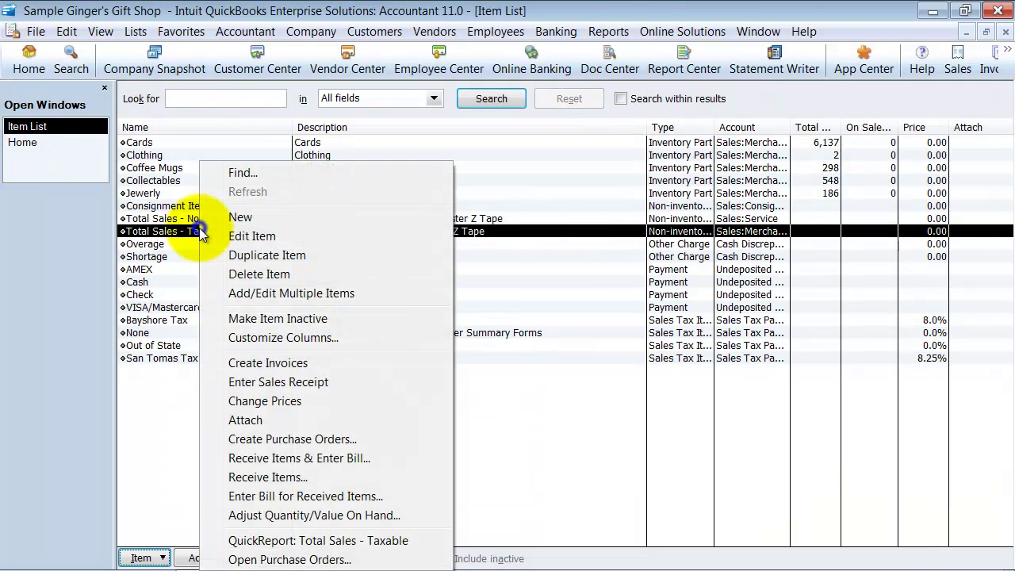
click(265, 233)
drag(136, 191, 244, 202)
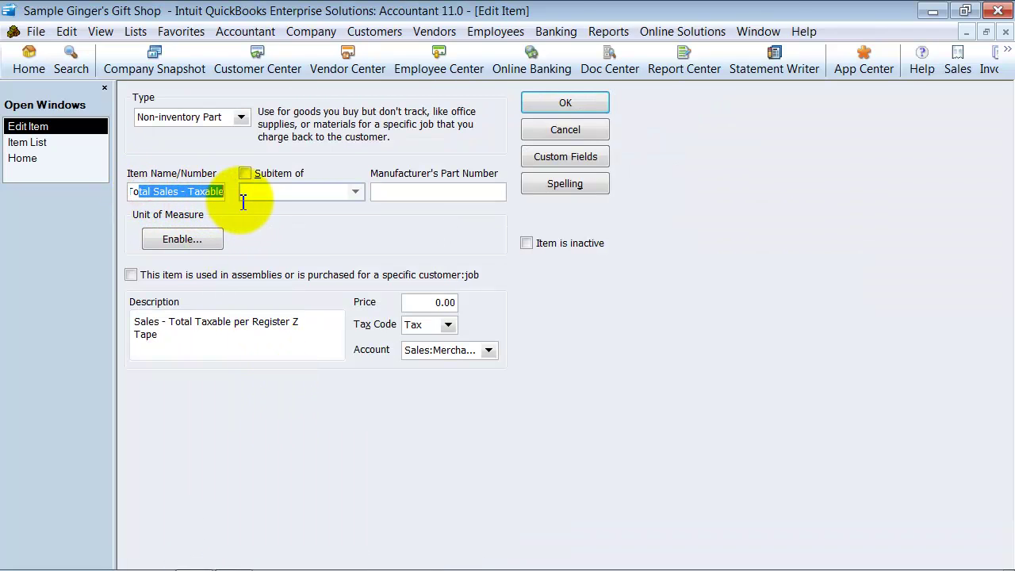
click(419, 326)
click(489, 350)
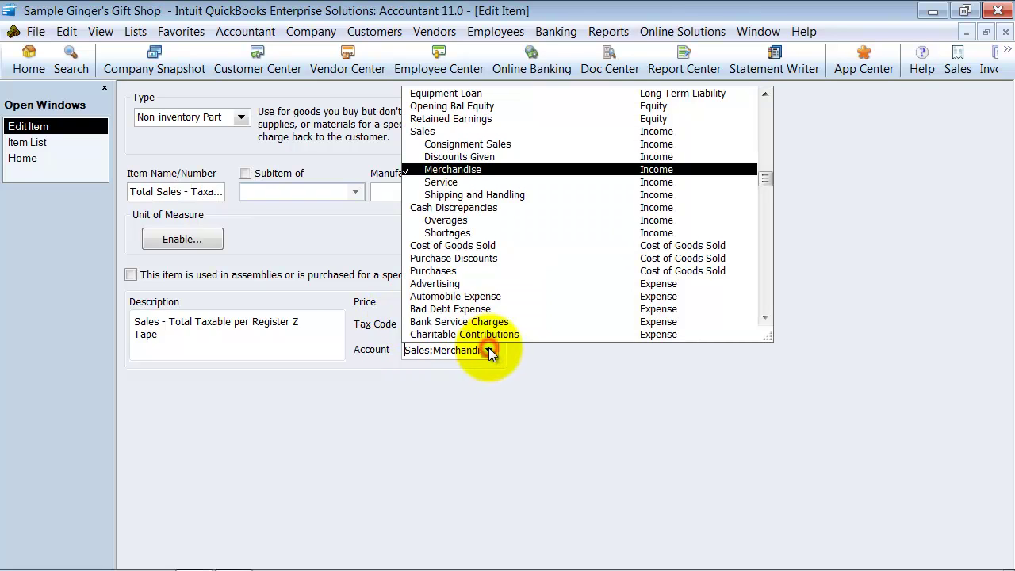
click(452, 170)
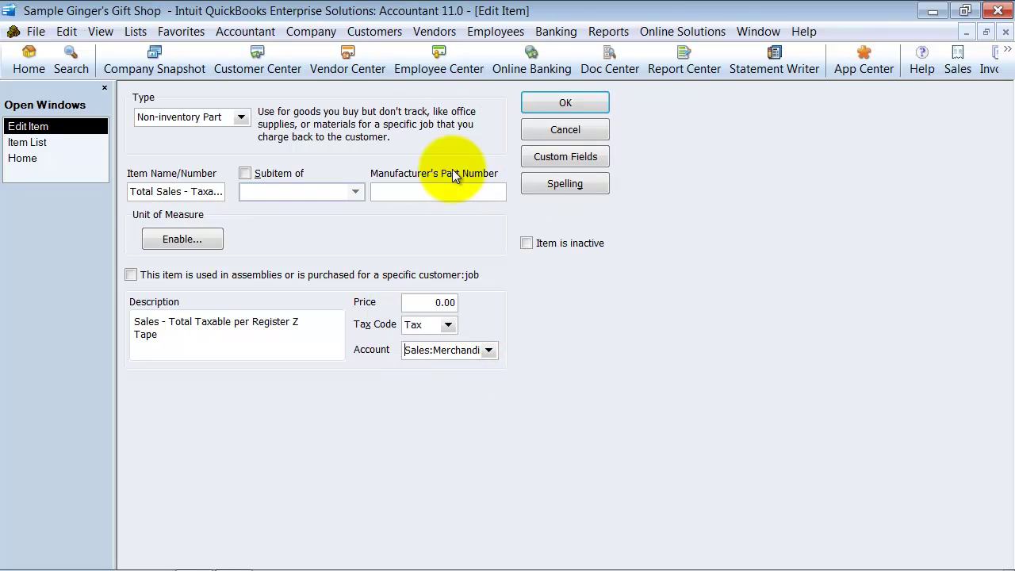
click(542, 102)
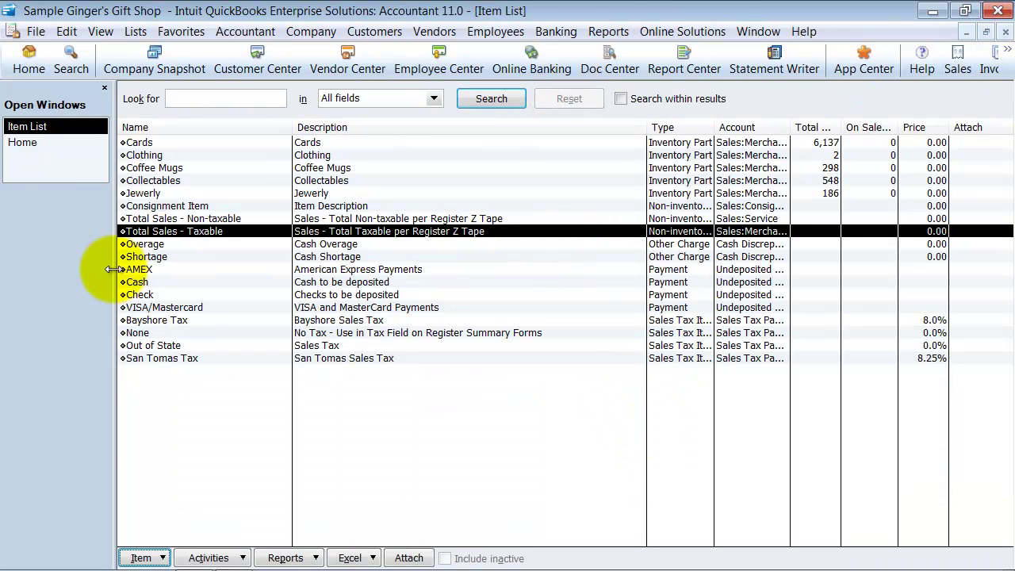
click(169, 245)
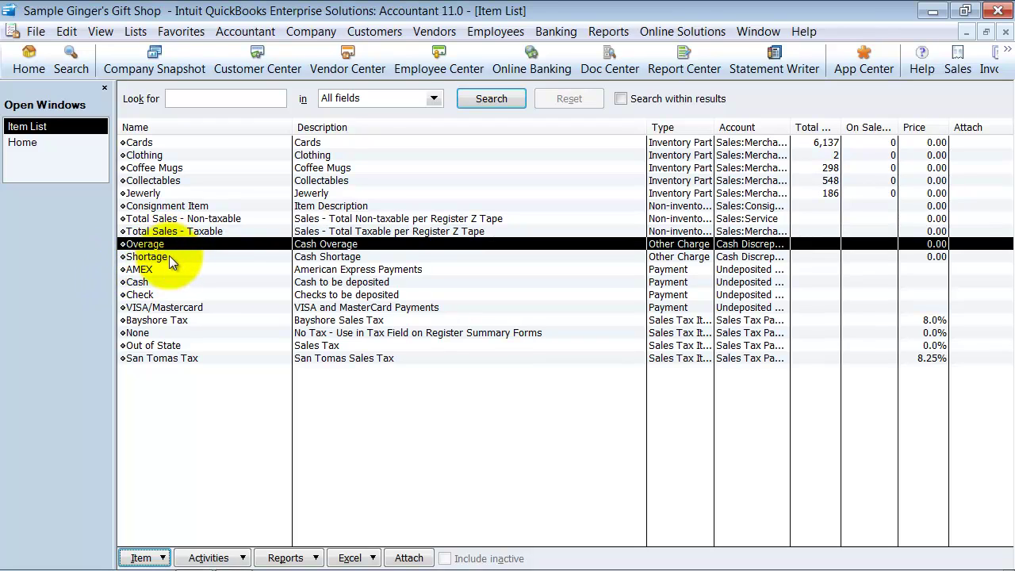
click(170, 258)
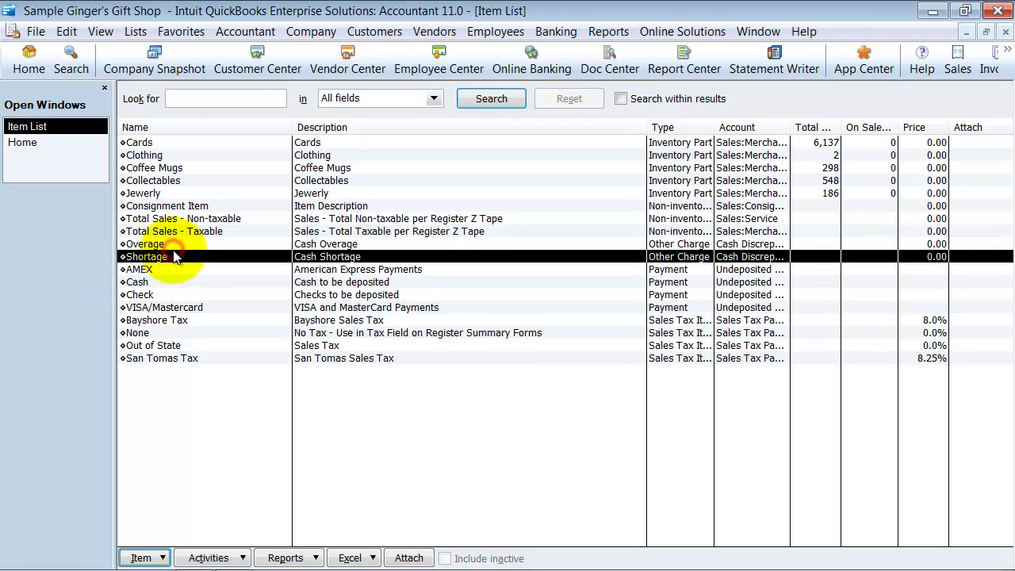
click(172, 246)
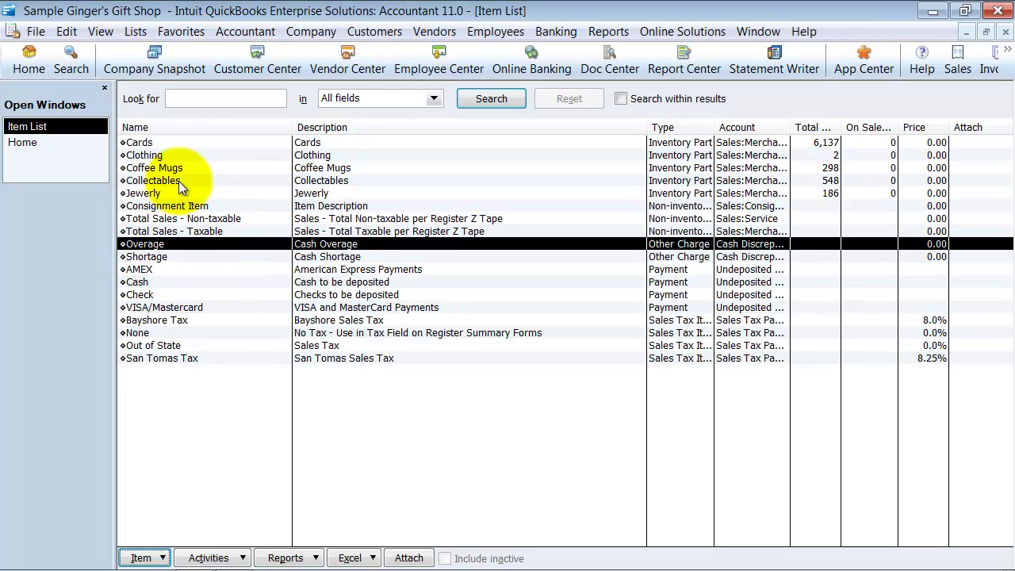
right_click(184, 246)
click(202, 237)
click(483, 296)
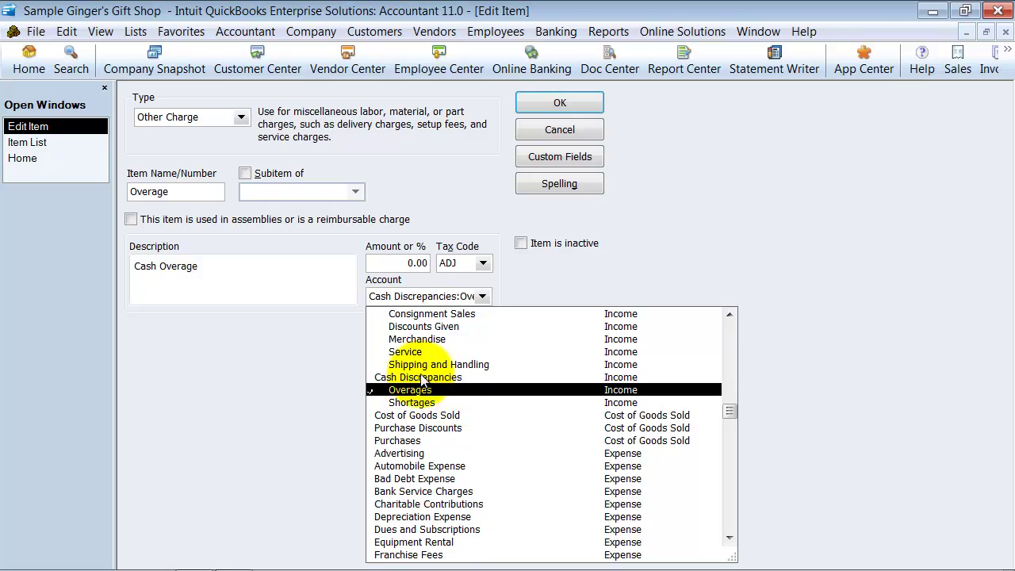
click(567, 104)
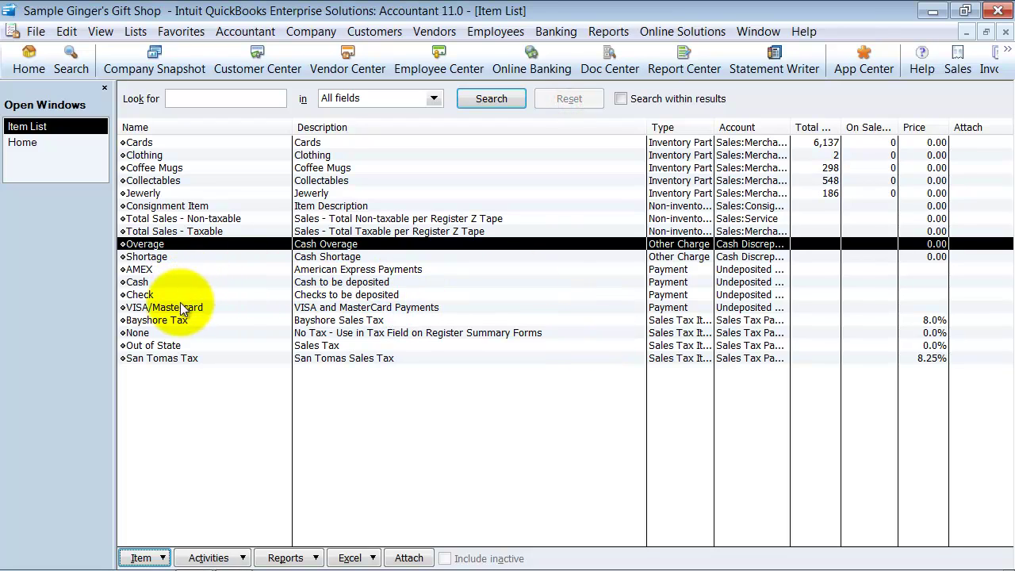
click(158, 269)
click(158, 281)
click(160, 294)
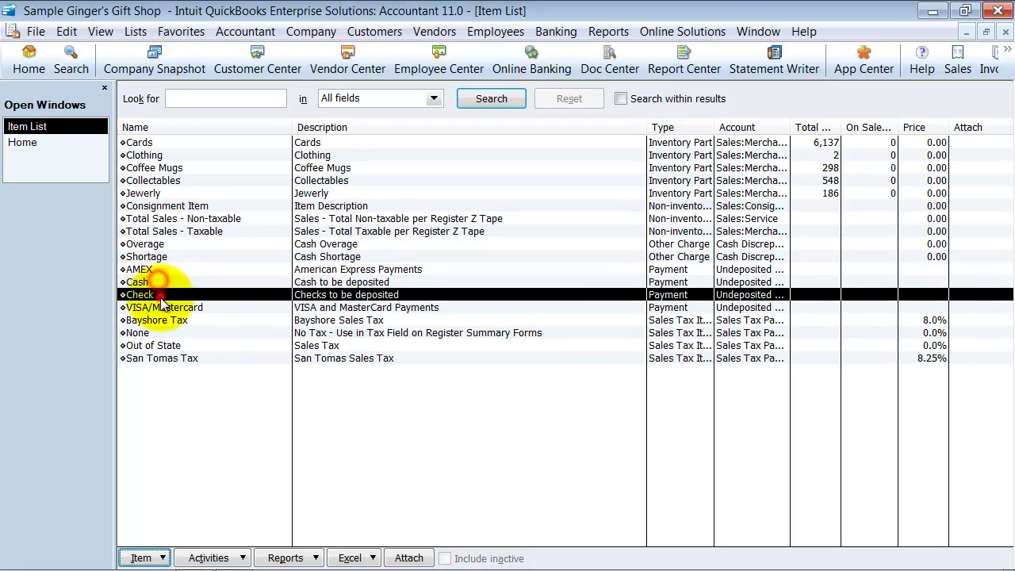
click(160, 307)
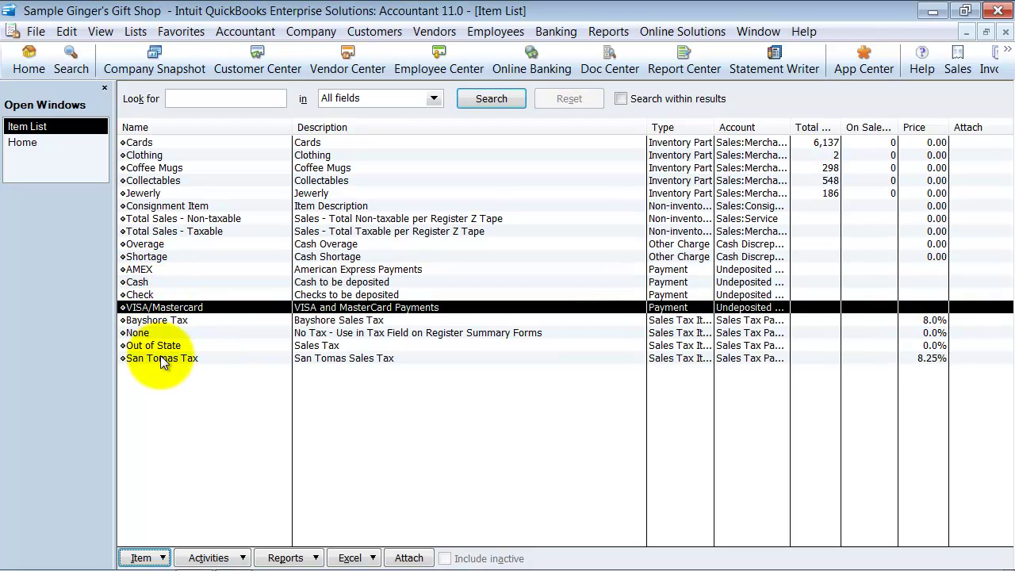
click(146, 269)
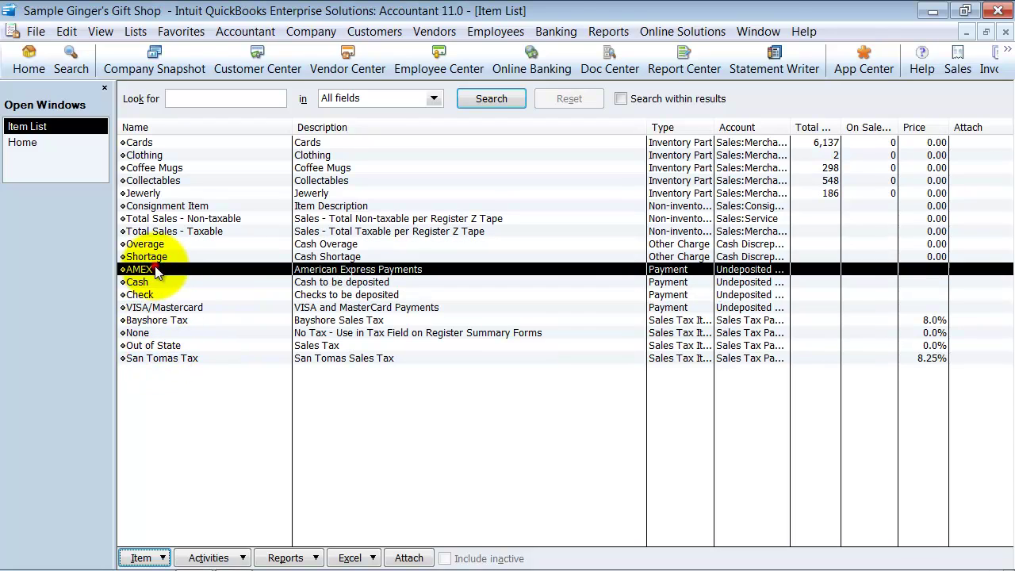
right_click(243, 272)
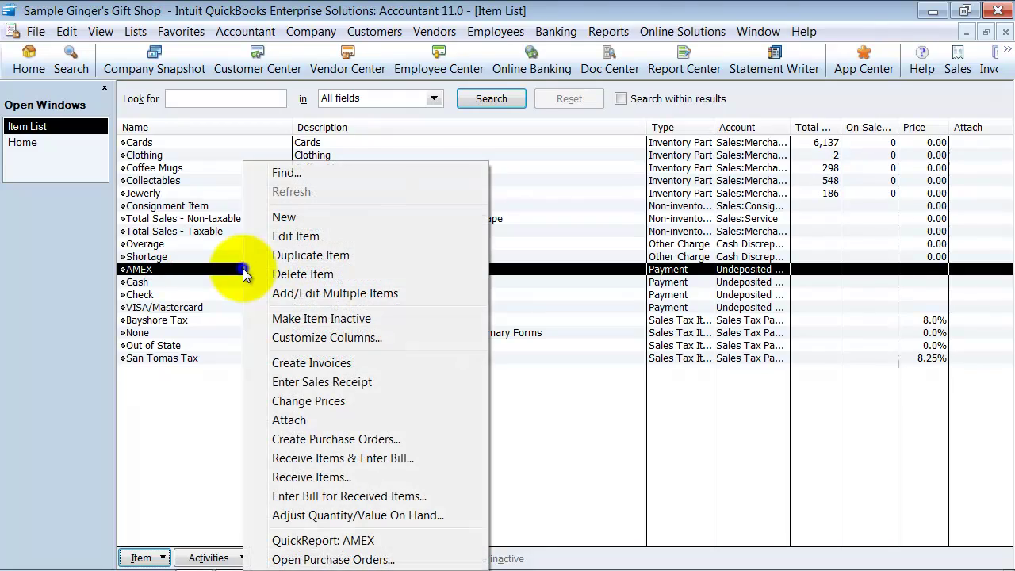
click(304, 236)
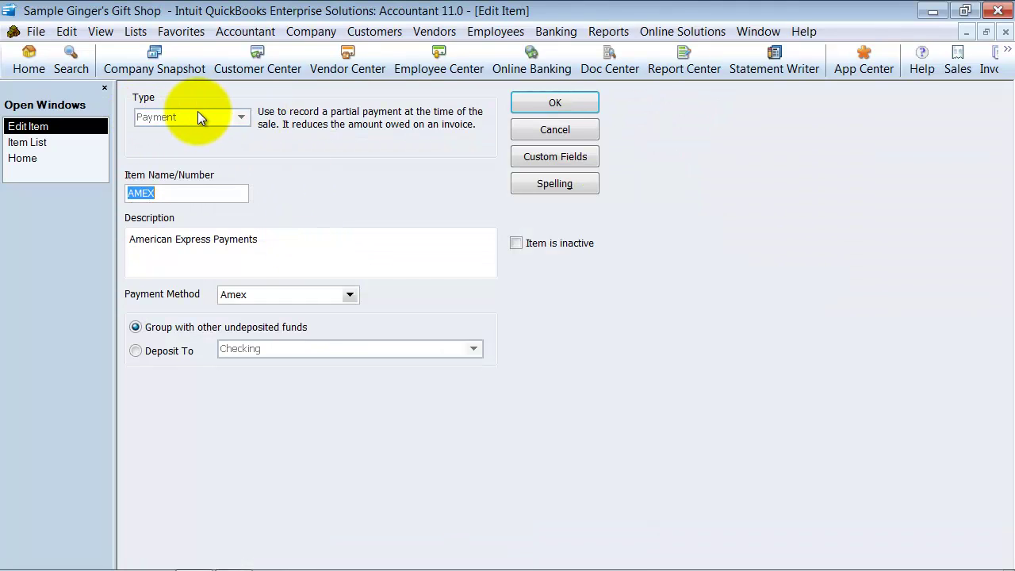
click(184, 192)
double_click(164, 192)
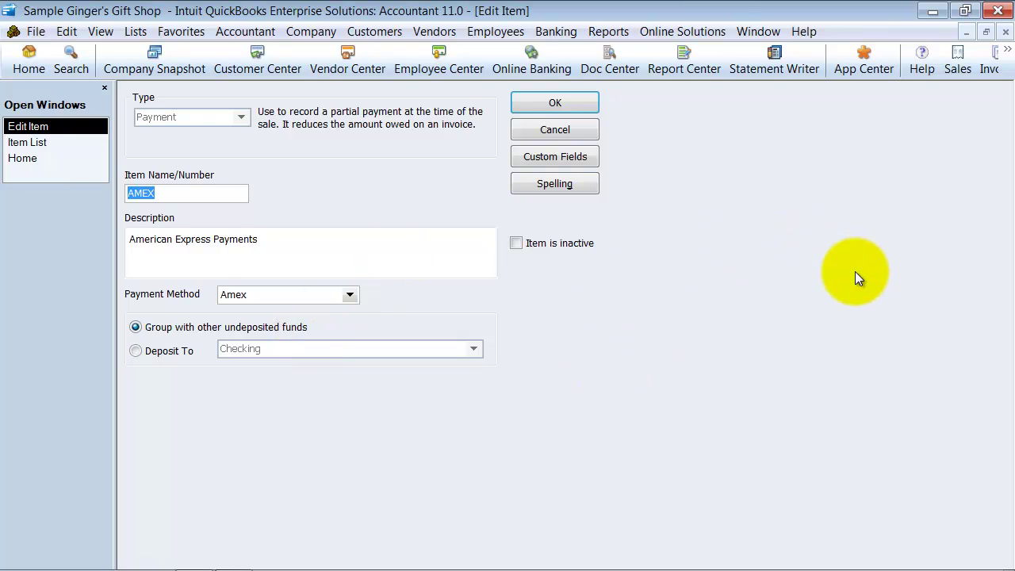
click(539, 100)
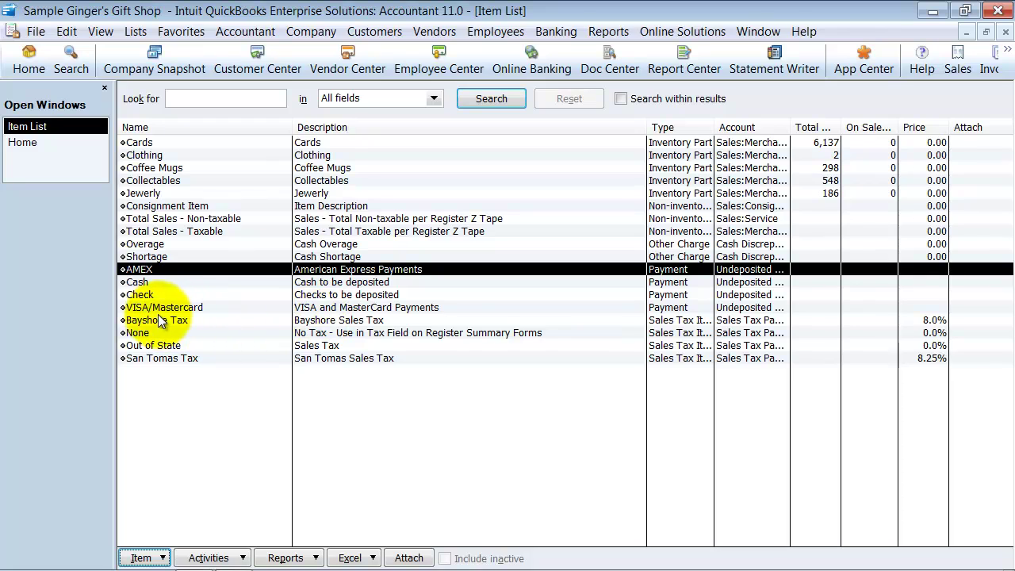
- Start a new sales receipt for customer Daily Sales Summary with class Bayshore Store
click(1006, 32)
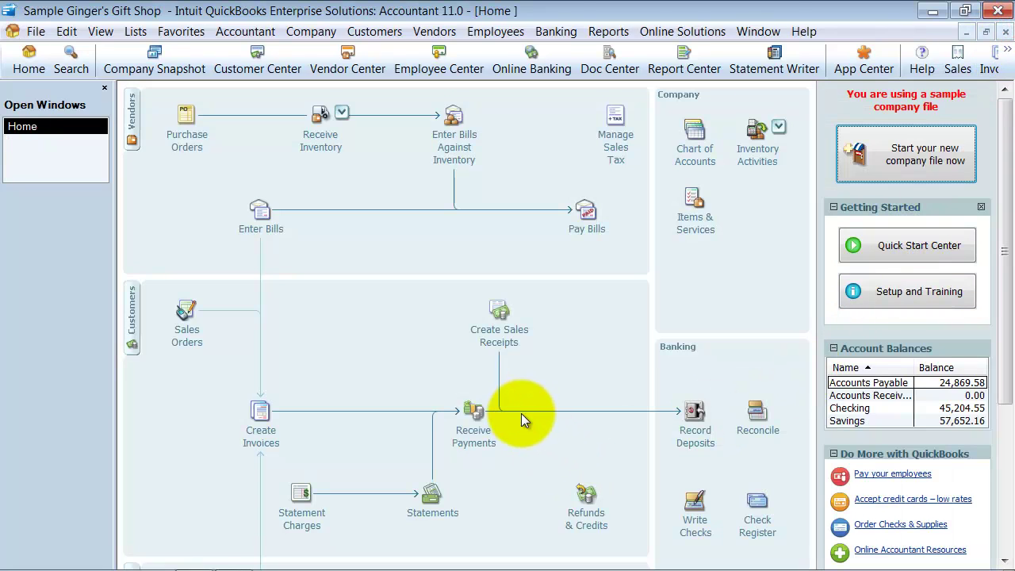
click(501, 331)
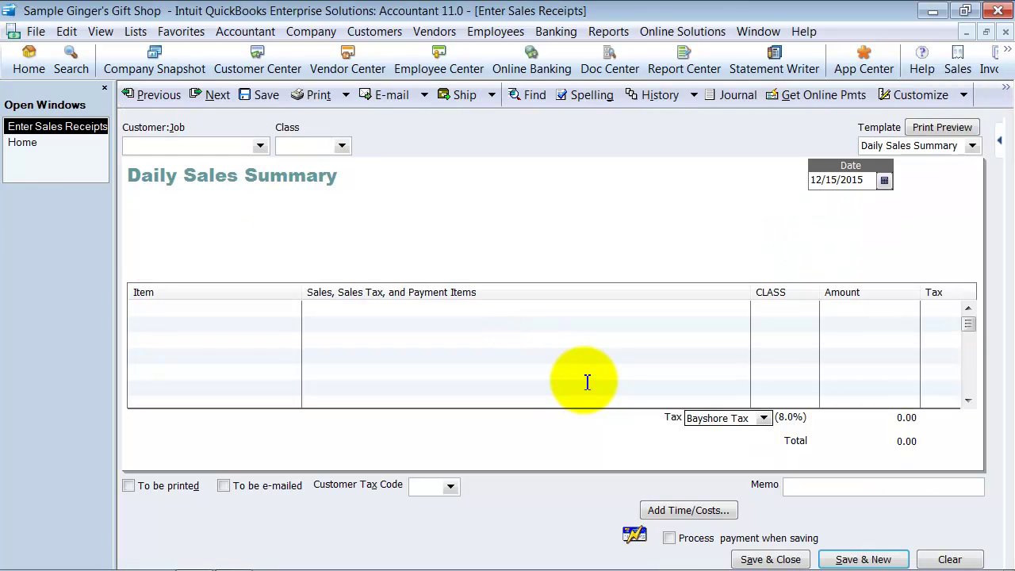
click(261, 145)
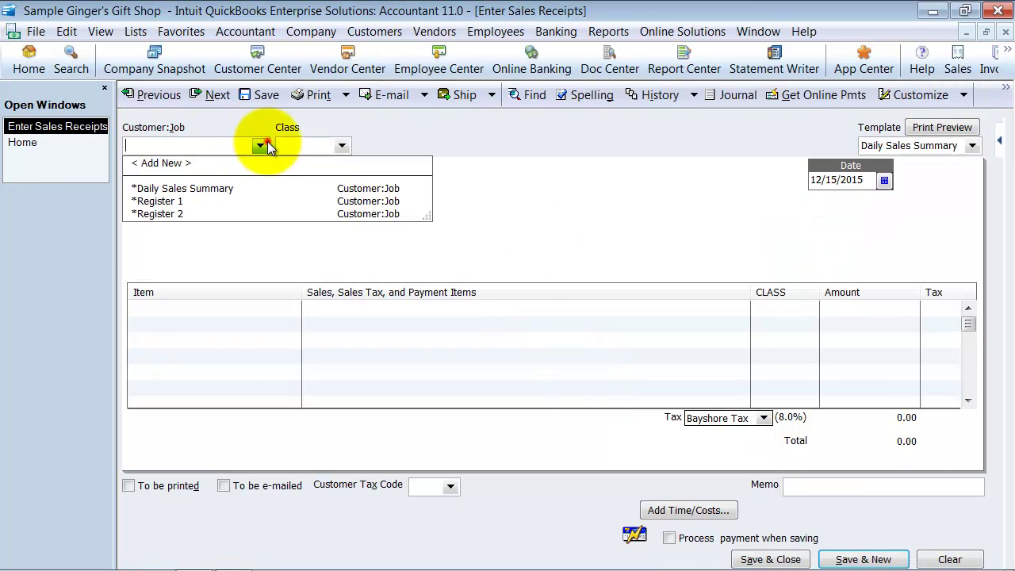
click(171, 189)
click(341, 146)
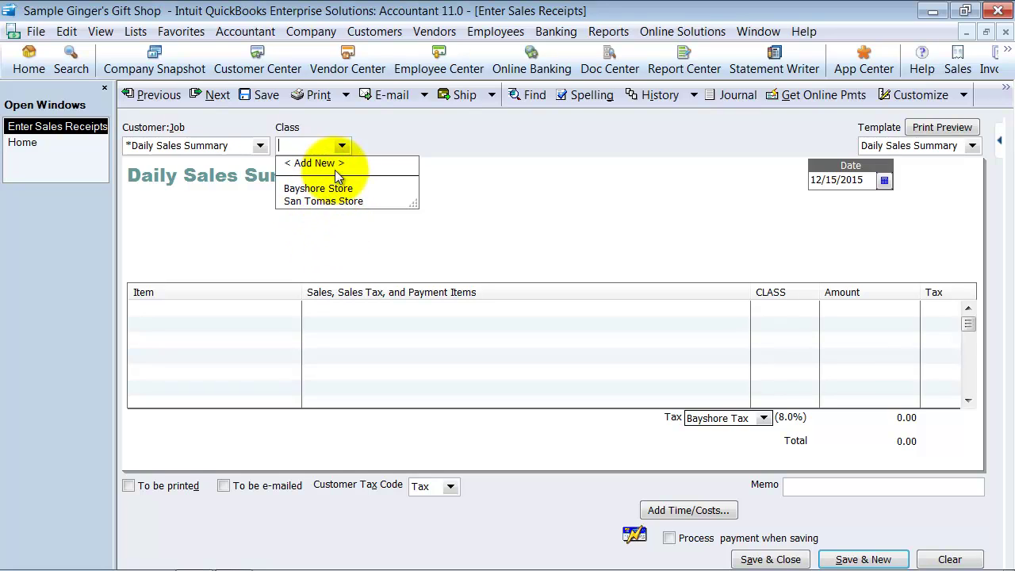
click(336, 189)
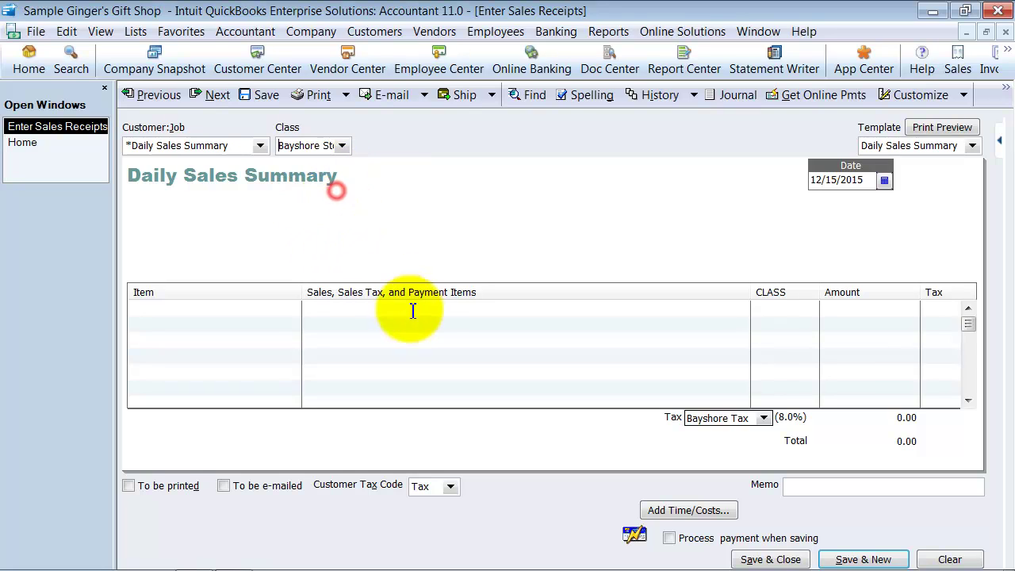
click(173, 308)
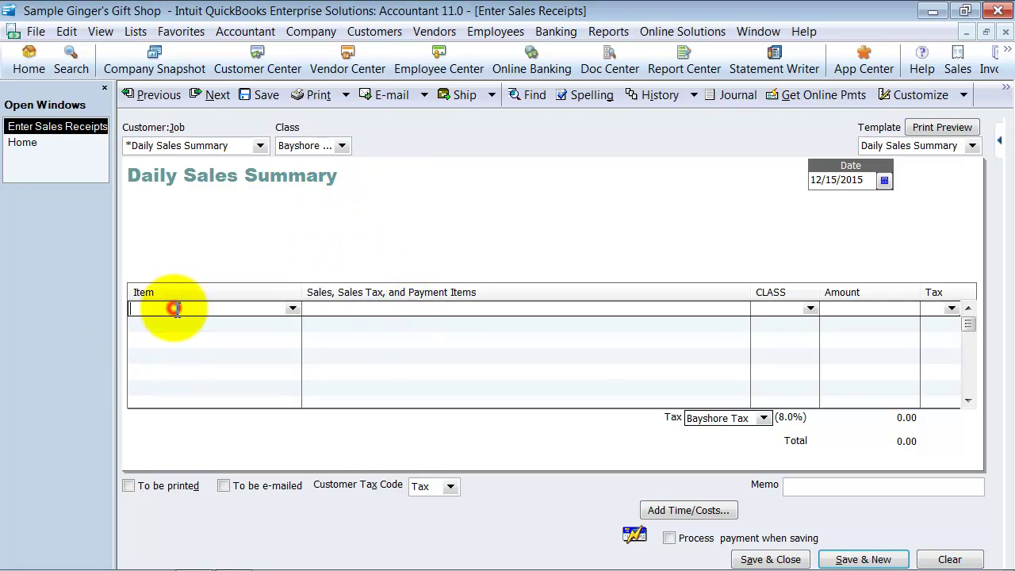
- Add lines Total Sales - Non-taxable 1,500.00 and Total Sales - Taxable 17,235.42
click(291, 308)
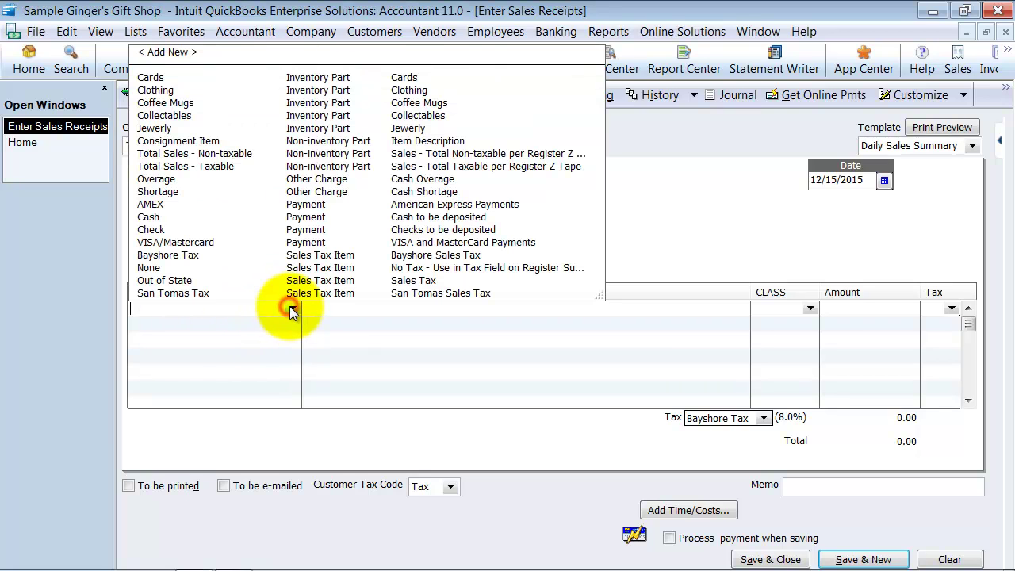
click(235, 153)
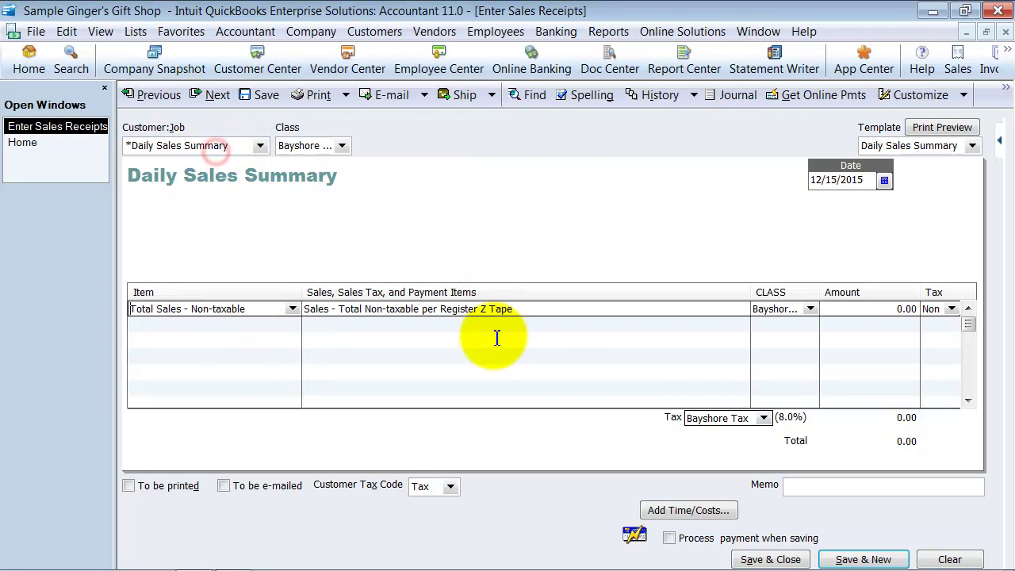
click(766, 310)
key(Tab)
text(1500)
key(Tab)
key(Tab)
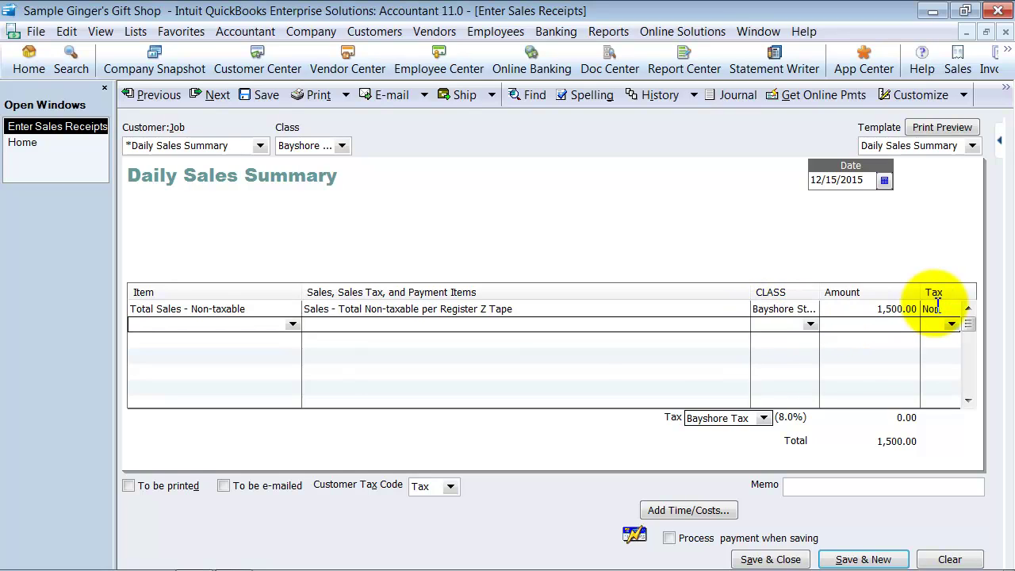
text(Tot)
key(Down)
key(Tab)
key(Tab)
key(Tab)
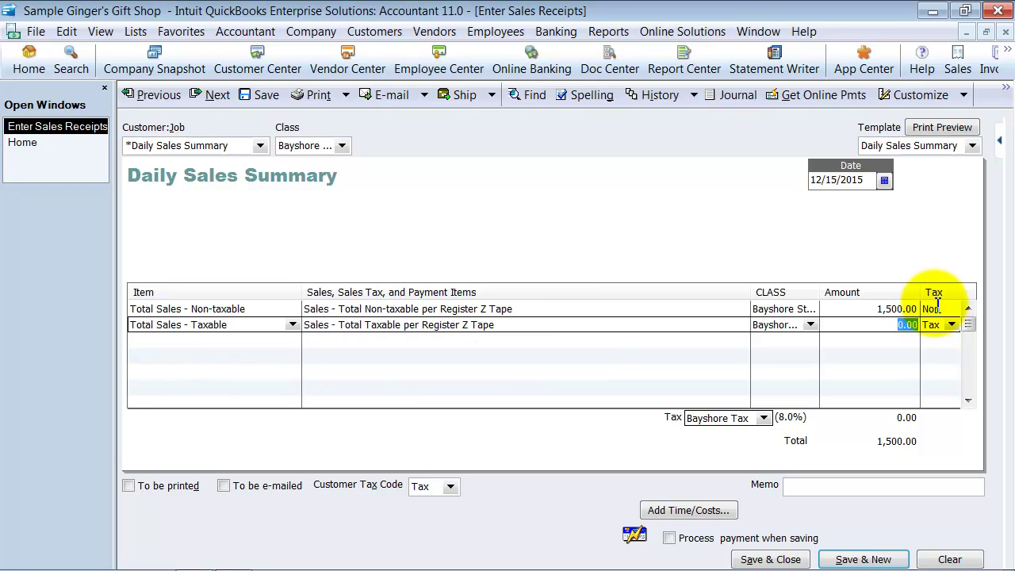
text(17,235.42)
key(Tab)
key(Tab)
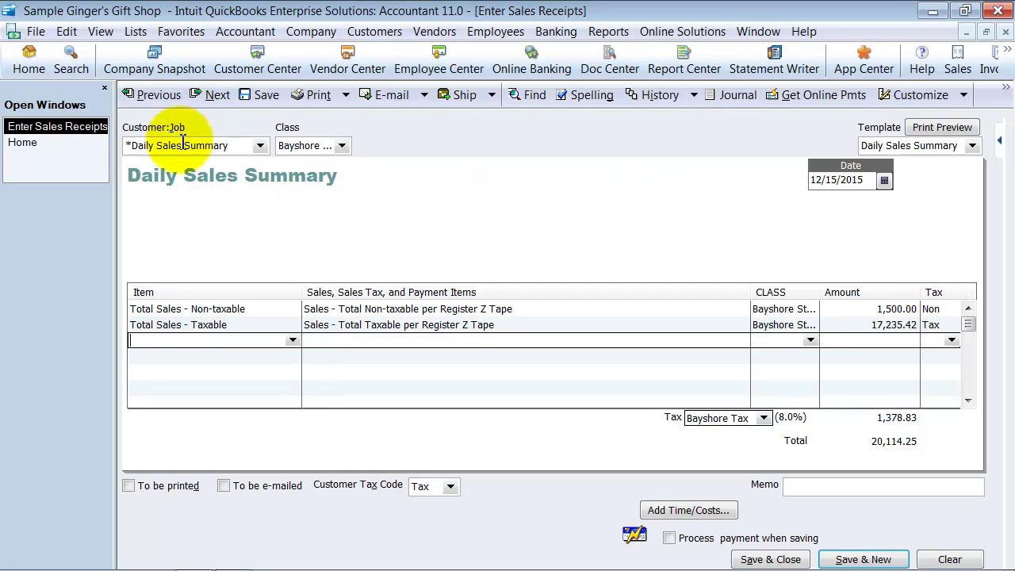
- Add an AMEX line for American Express payments of -14,582.00
text(ame)
key(Tab)
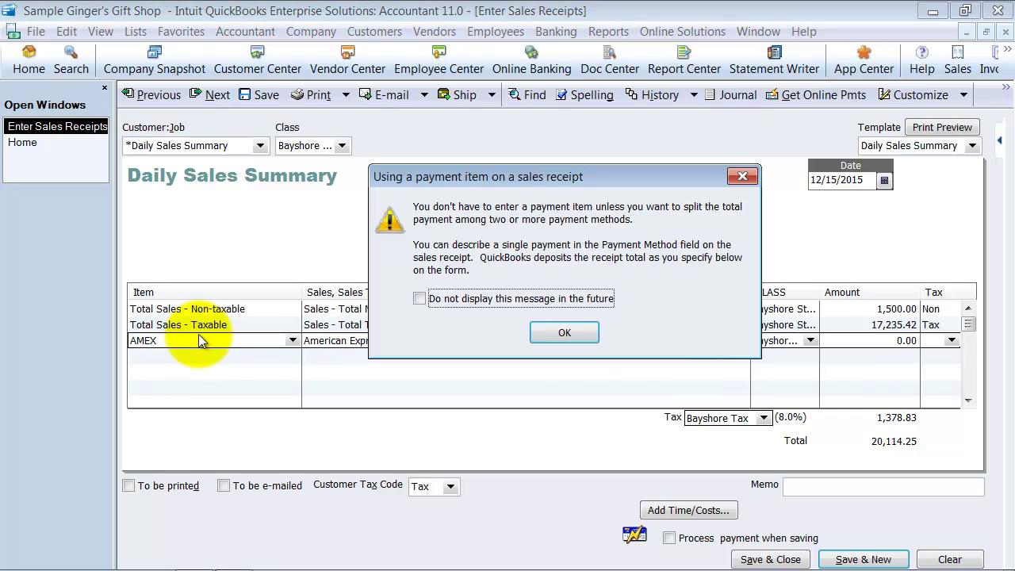
click(559, 330)
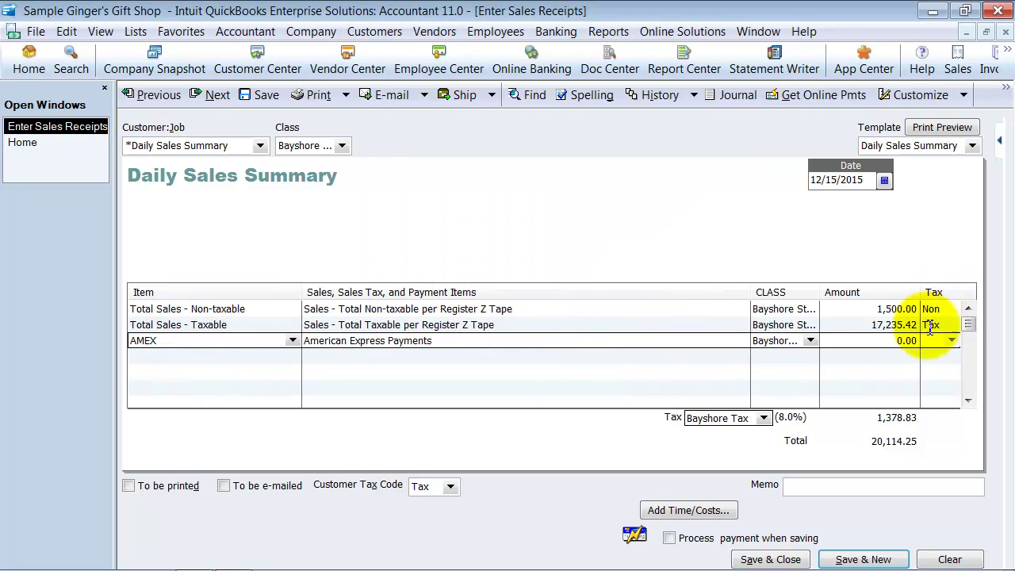
click(884, 340)
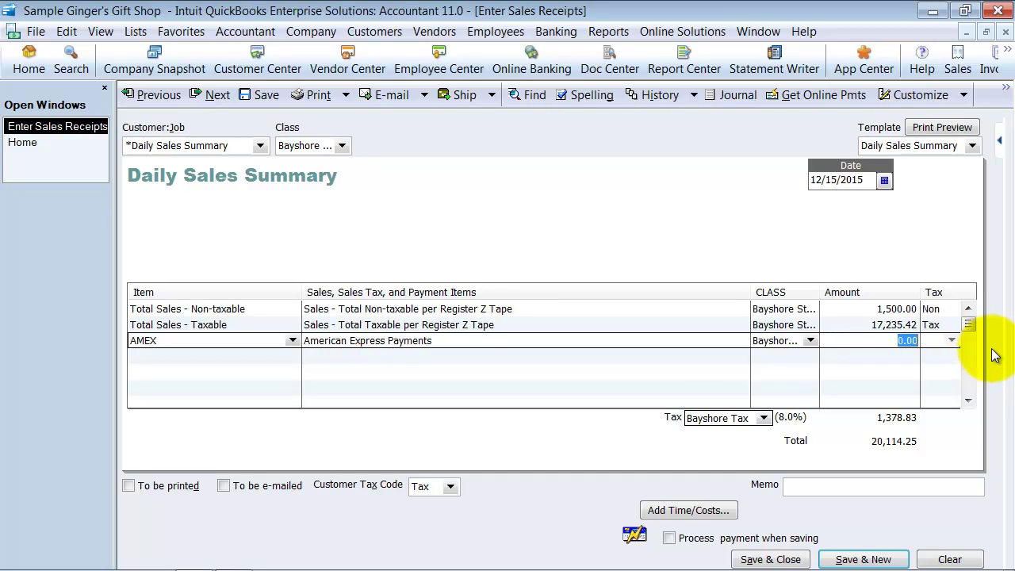
text(14,582)
key(Tab)
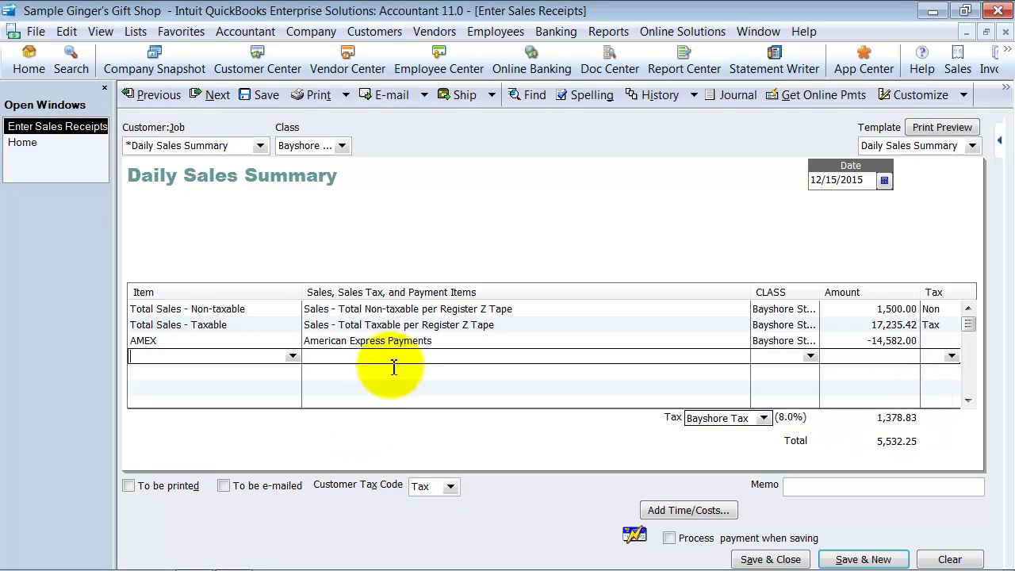
- Add payment lines VISA/Mastercard -3,000.00 and Cash -2,532.25, bringing the total to 0.00
click(292, 357)
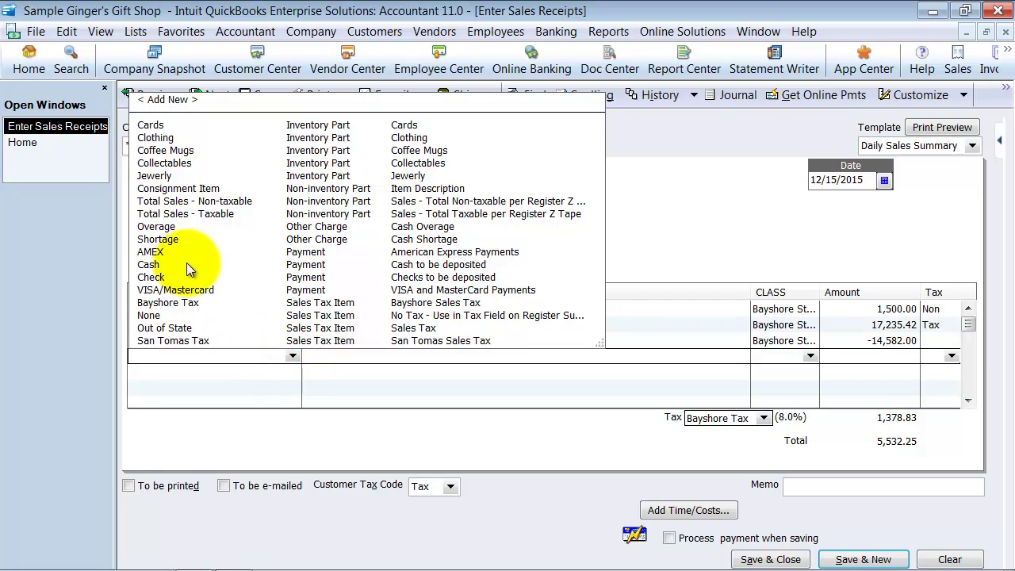
click(156, 291)
click(516, 299)
click(564, 333)
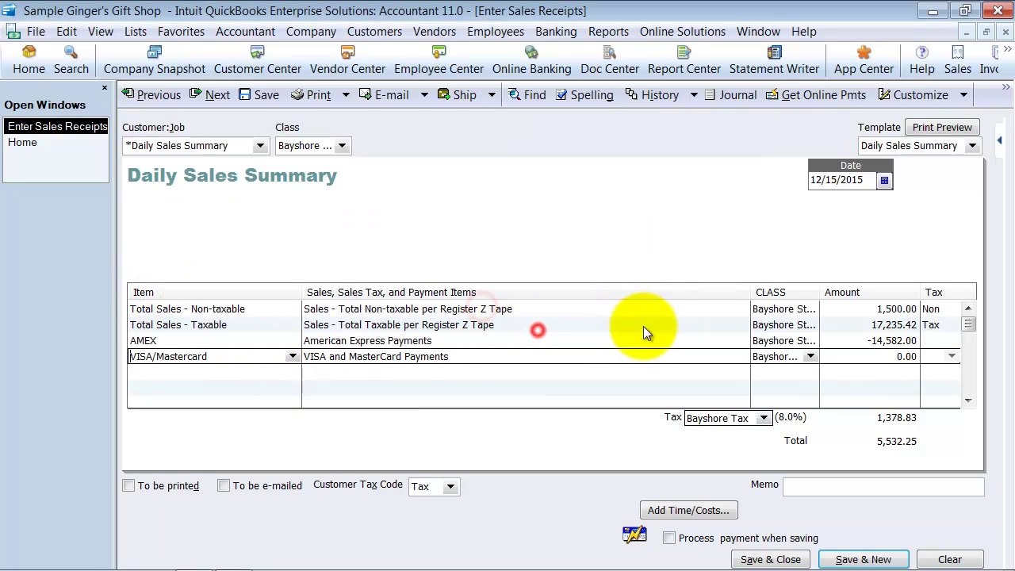
click(880, 357)
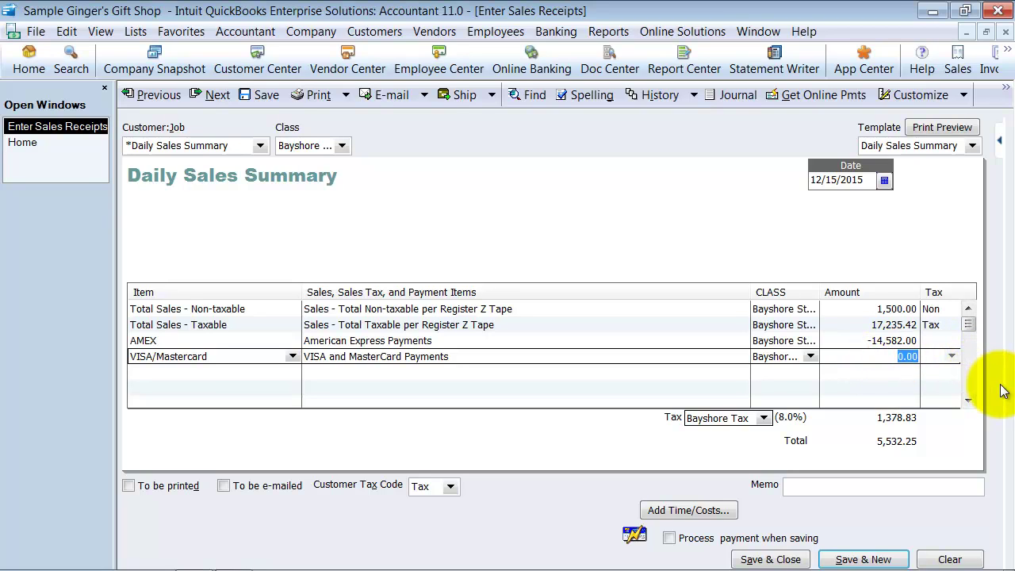
text(3,000)
key(Tab)
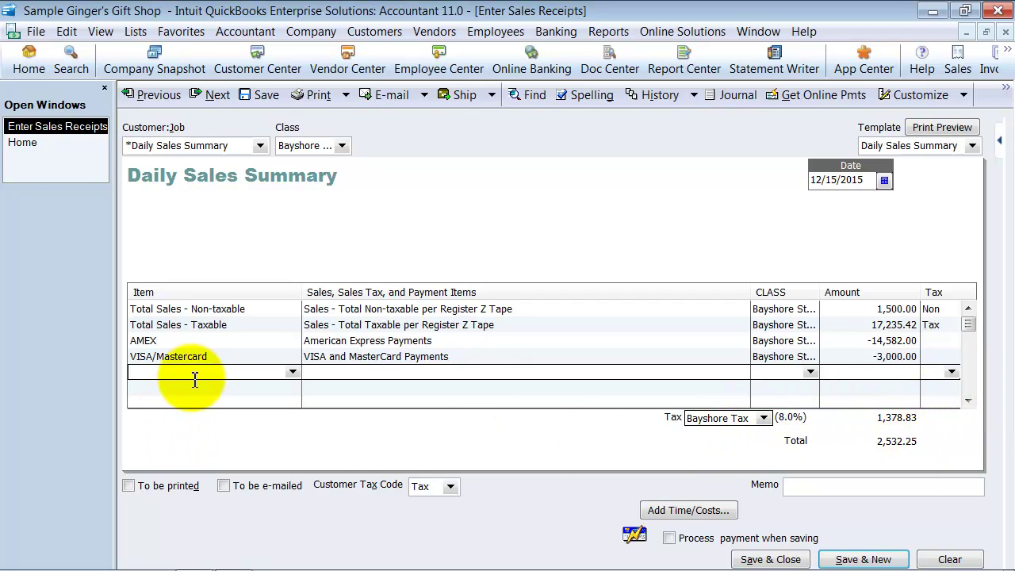
text(Cash)
key(Tab)
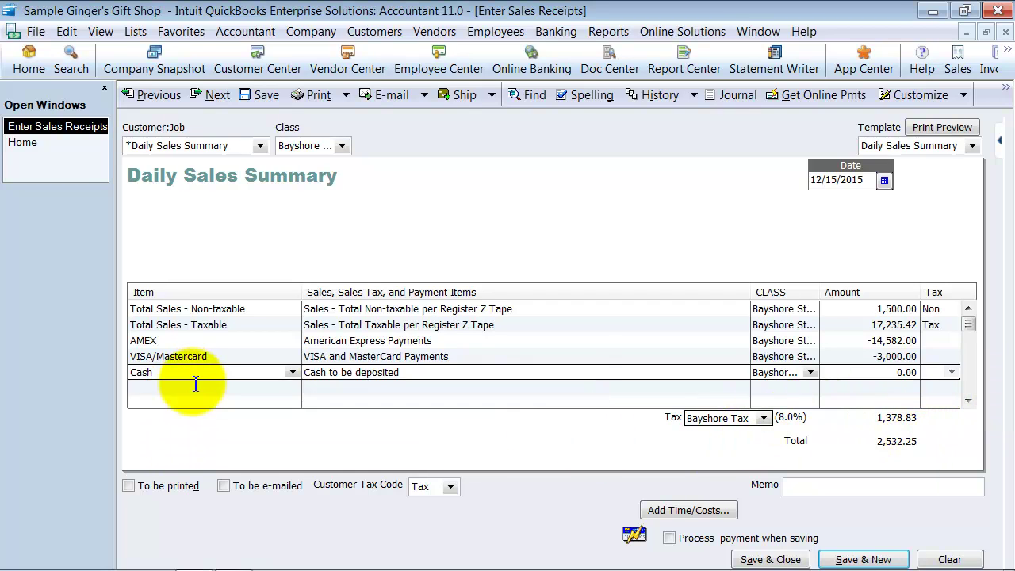
key(Tab)
text(-2532.25)
key(Tab)
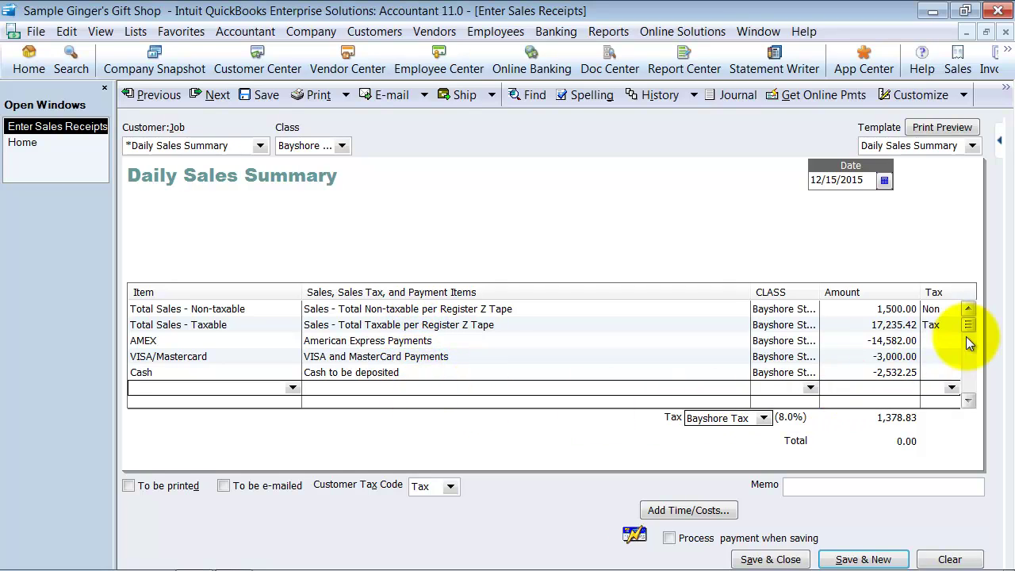
- Save the receipt, then start a Checking deposit containing the 14,582.00 Amex payment
click(773, 560)
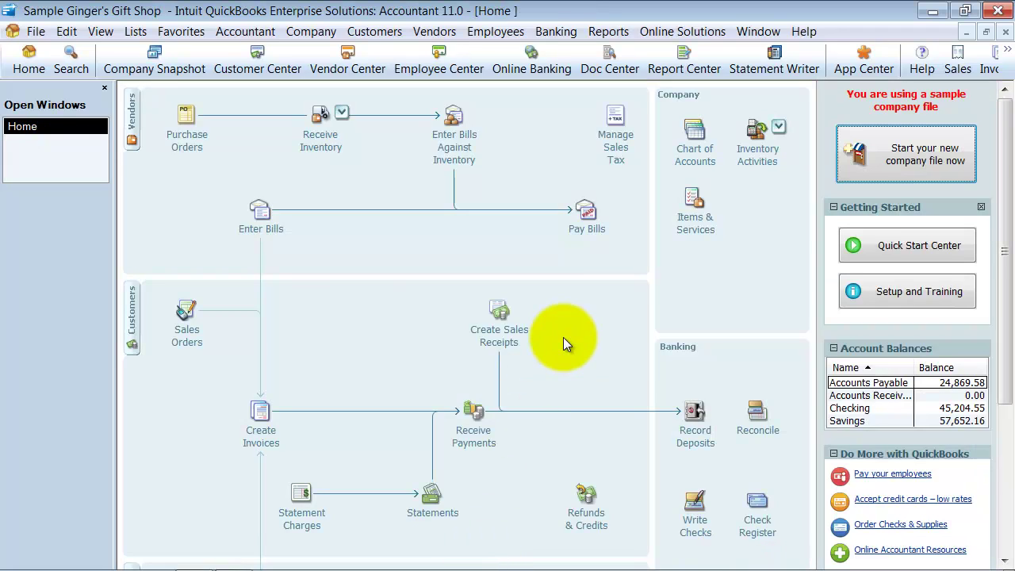
click(707, 441)
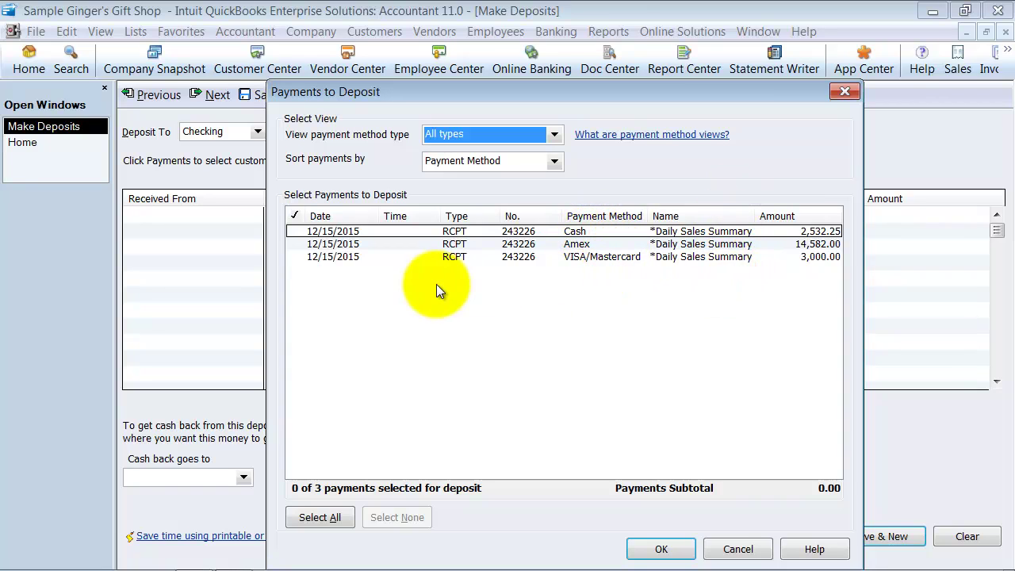
click(295, 245)
click(652, 552)
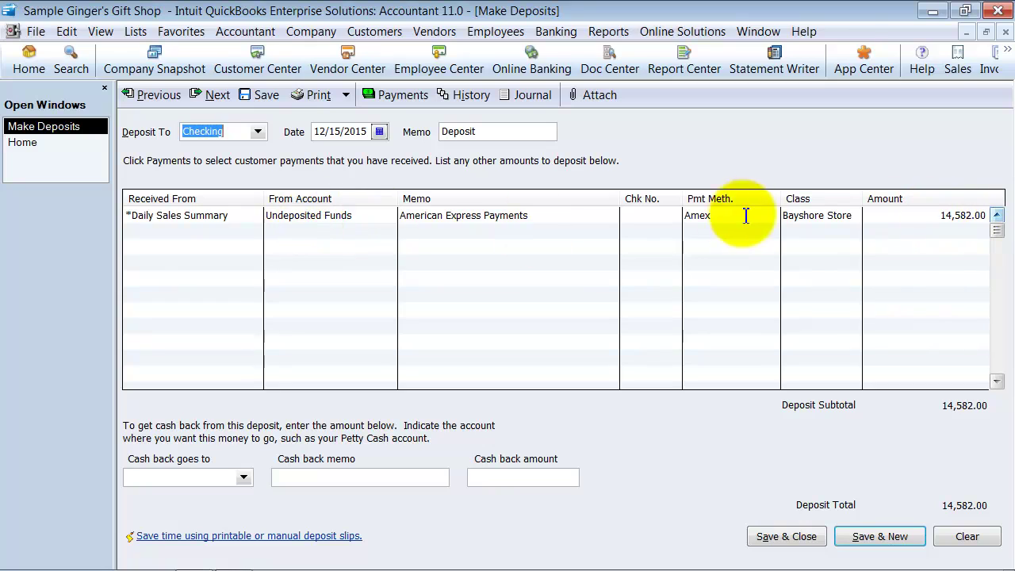
- Add a Merchant Fees line, class Bayshore Store, of -473.92 (-14582*.0325) to the deposit
click(316, 230)
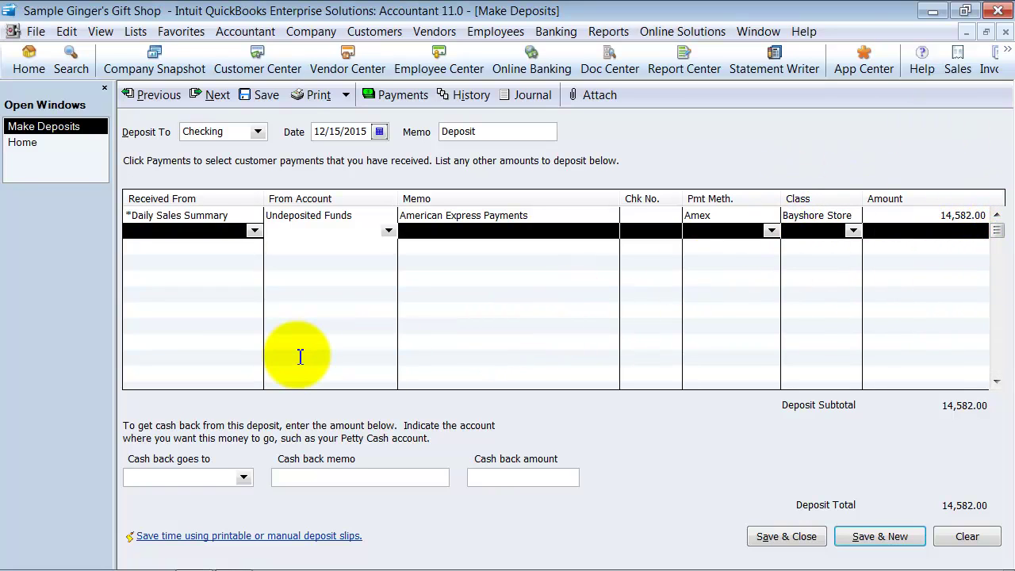
text(Merchant Fees)
key(Tab)
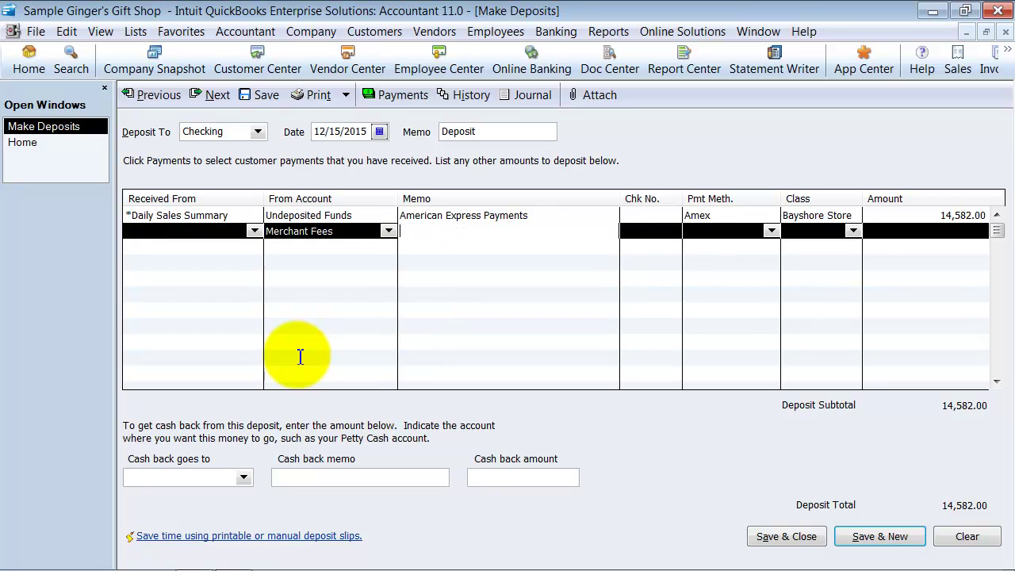
key(Tab)
key(Tab)
key(Tab)
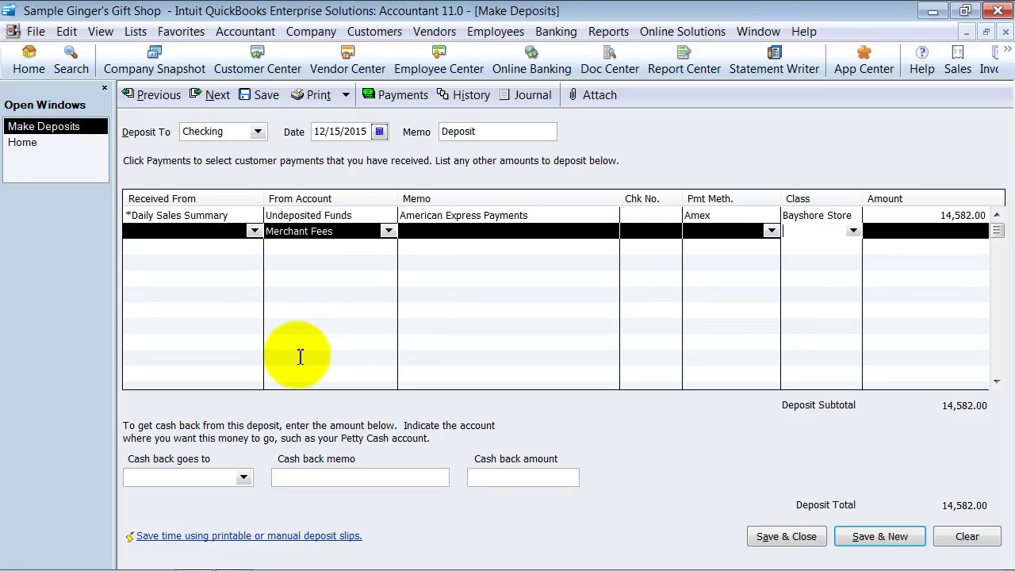
text(B)
key(Tab)
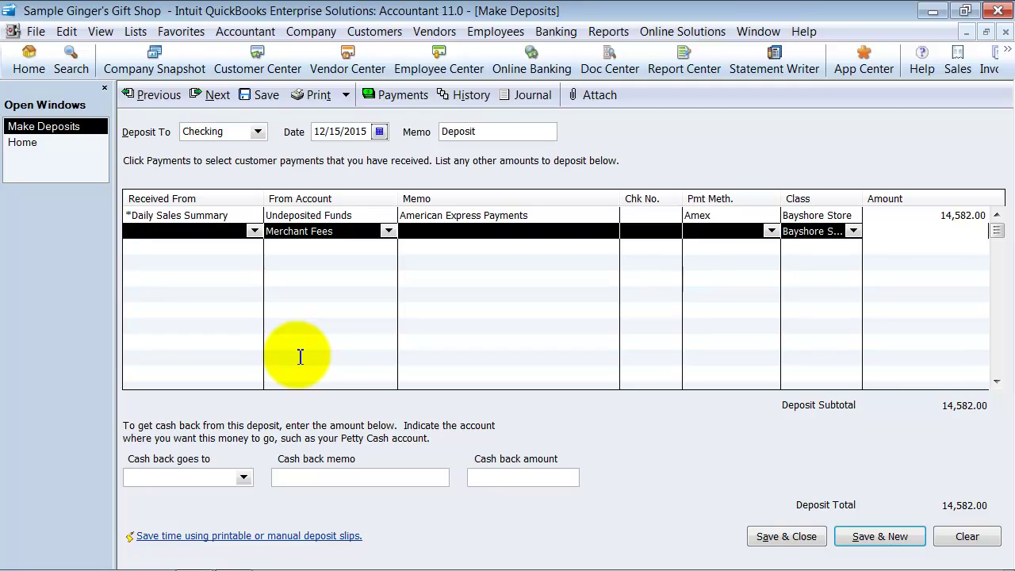
text(825)
key(BackSpace)
key(BackSpace)
text(2*.0325)
key(Return)
key(Tab)
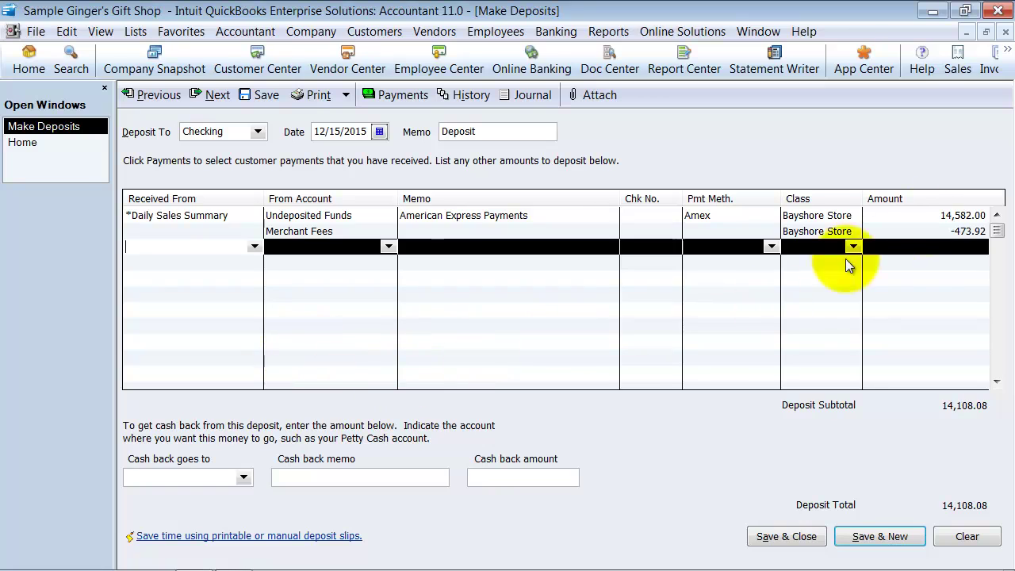
click(958, 231)
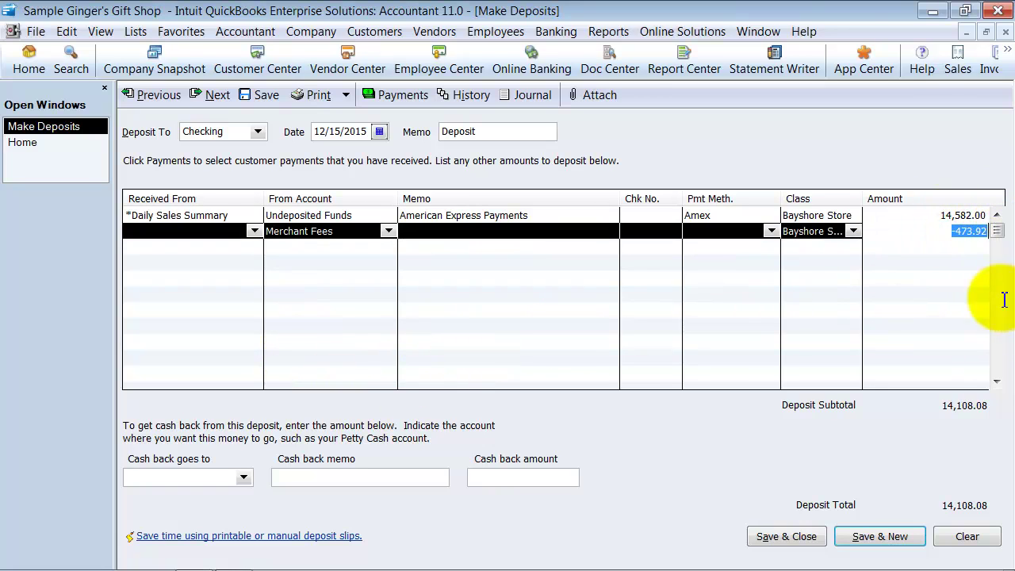
click(932, 412)
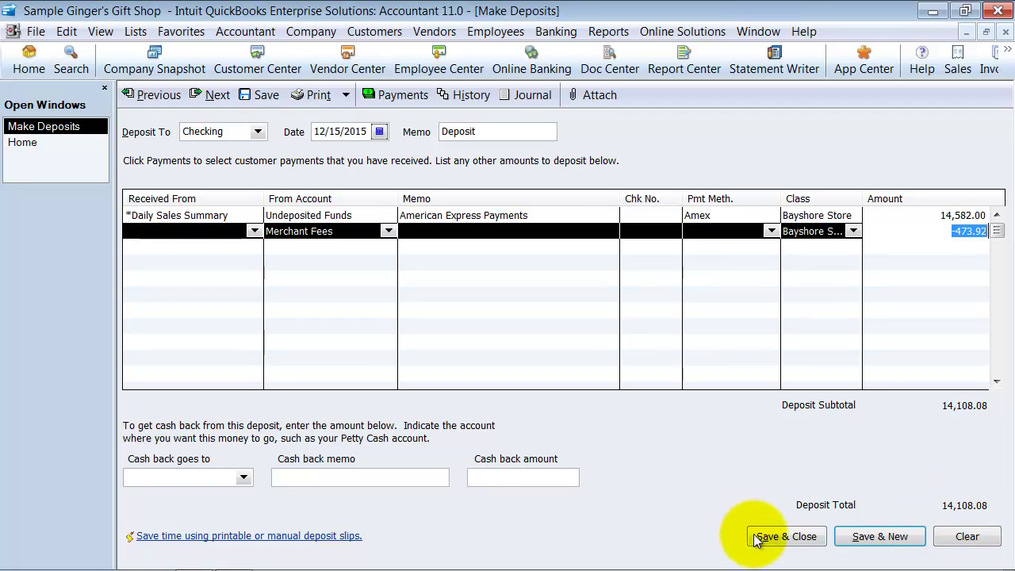
- Save the Amex deposit and record a separate 2,532.25 cash deposit
click(881, 537)
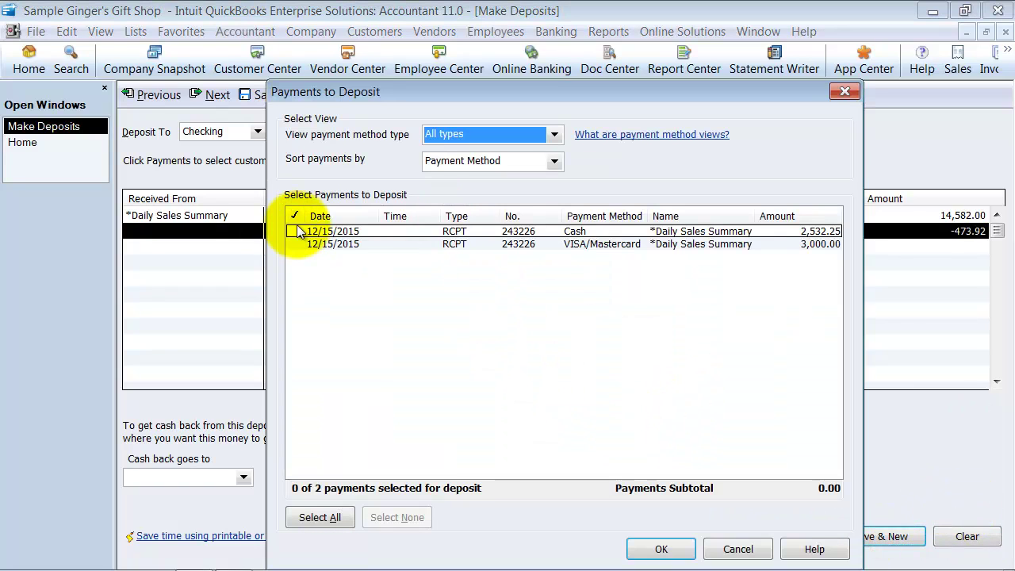
click(295, 231)
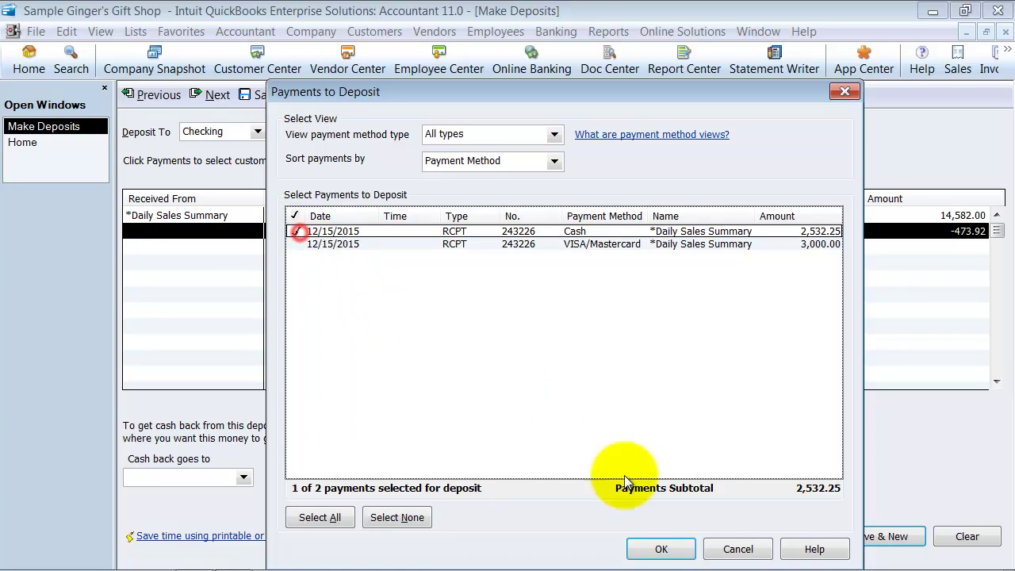
click(674, 548)
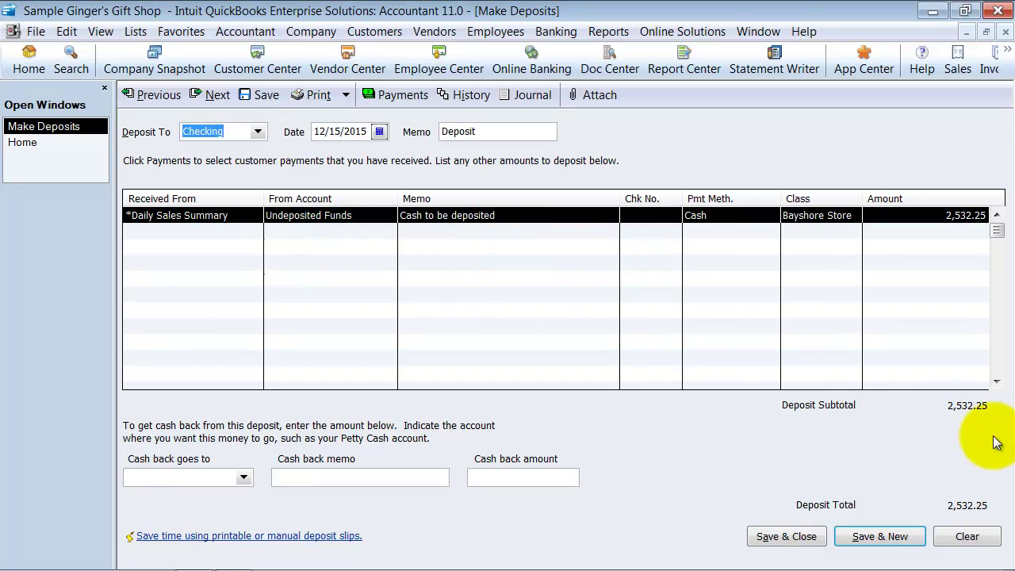
click(919, 537)
- Record a separate 3,000.00 Visa/Mastercard deposit and save it
click(295, 230)
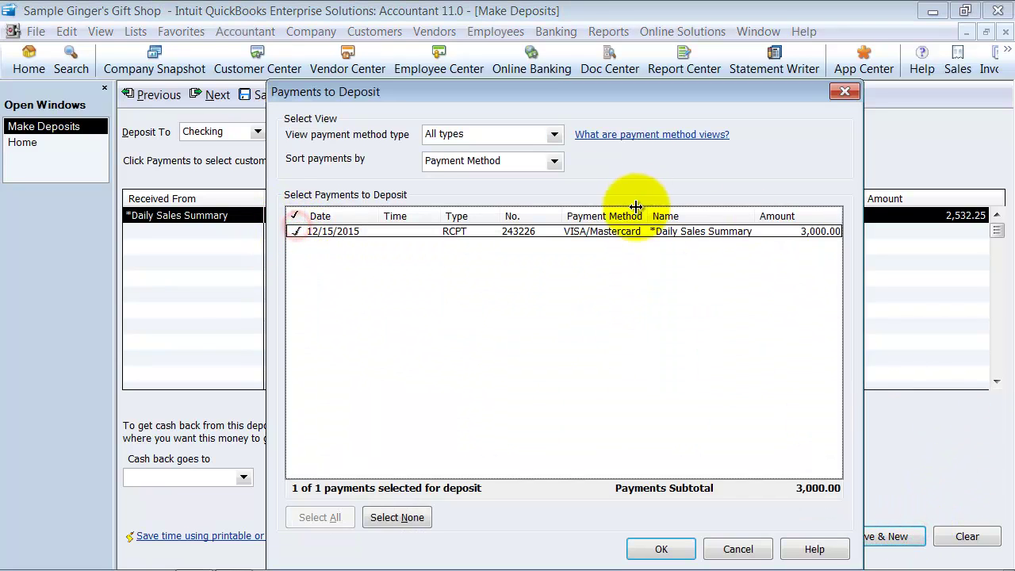
click(672, 555)
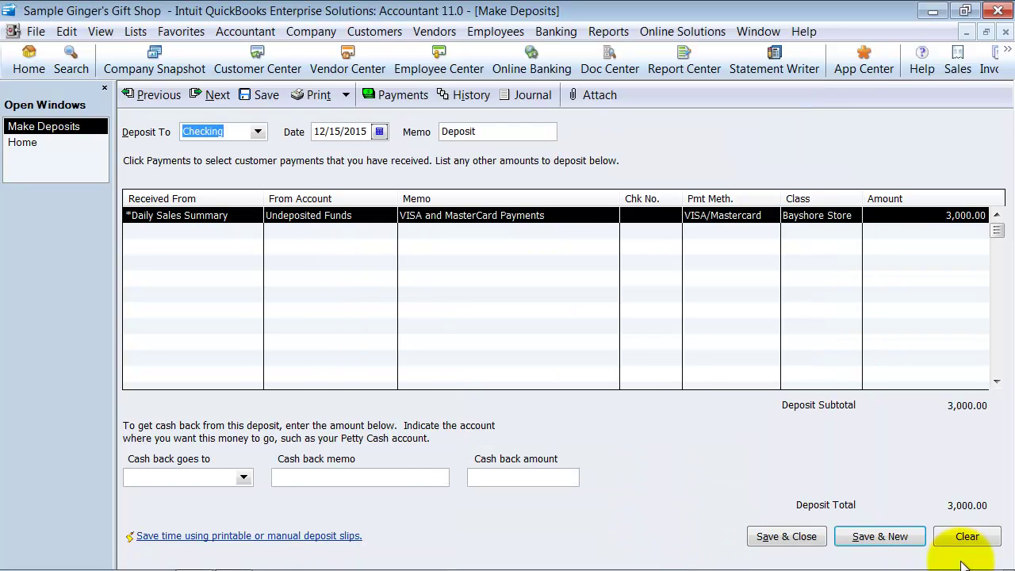
click(902, 536)
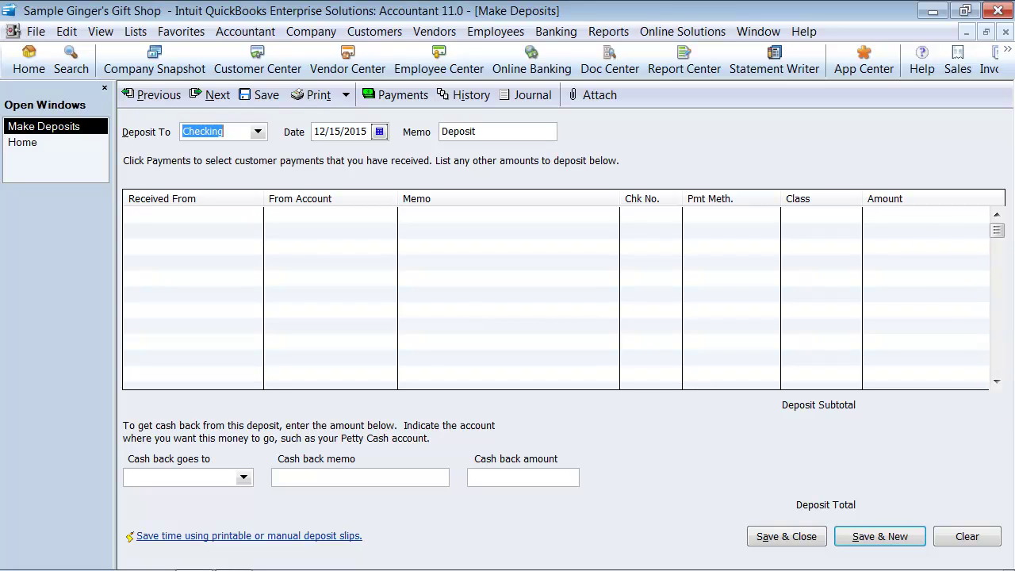
- Open the sales receipt form and go back to the 12/17/2015 Register 2 receipt
click(65, 144)
click(497, 326)
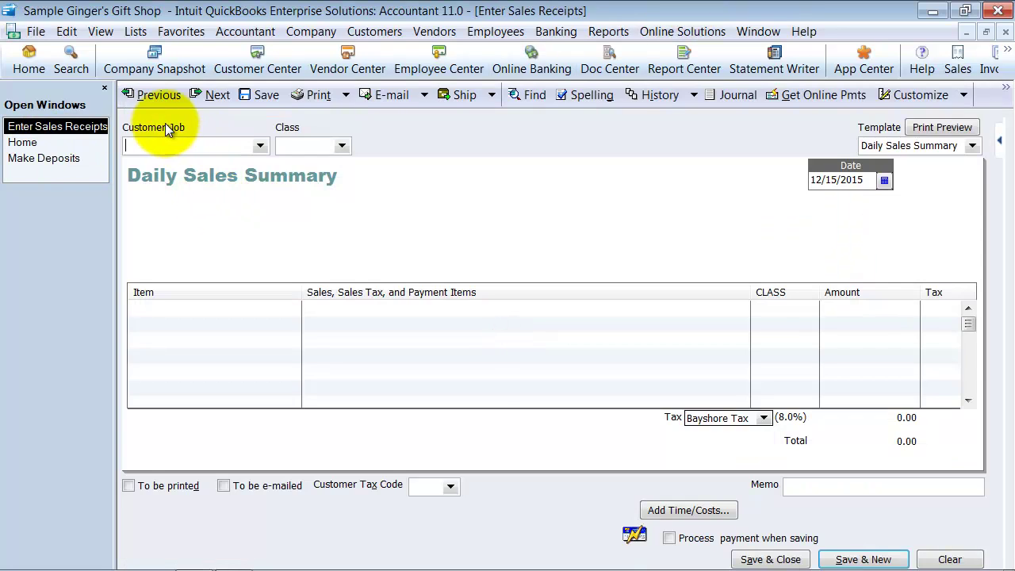
click(150, 95)
scroll(182, 362, down, 2)
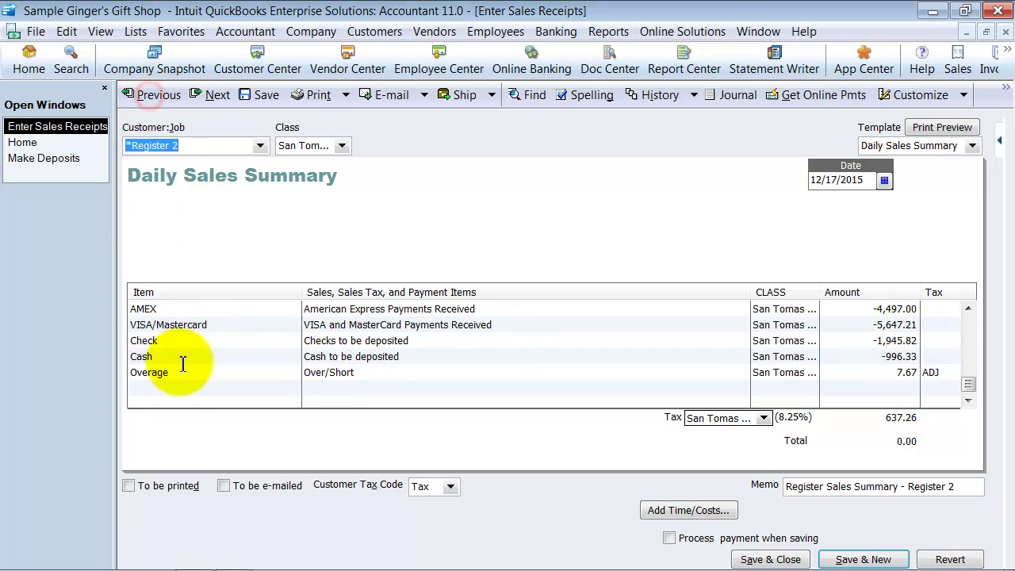
click(163, 388)
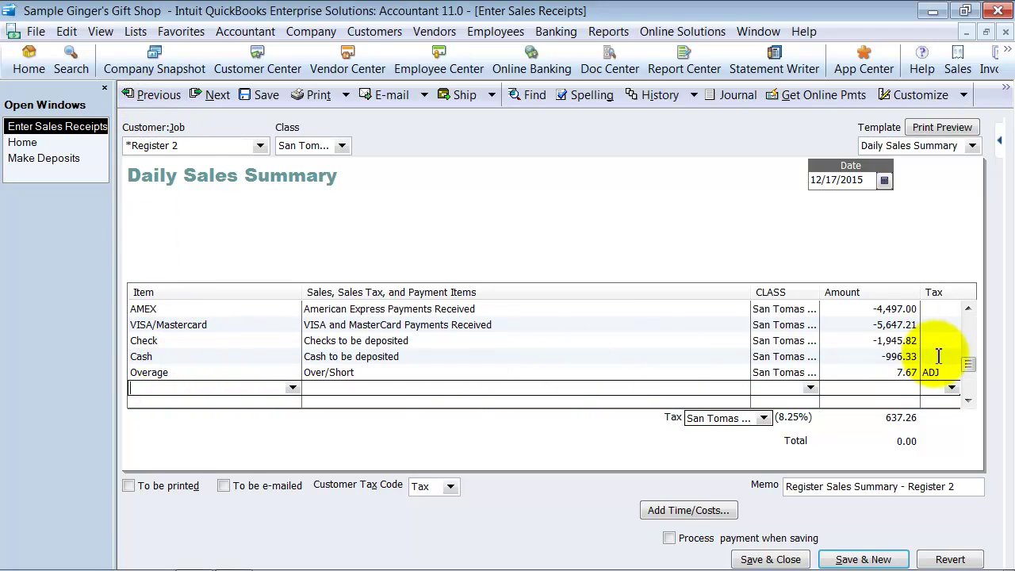